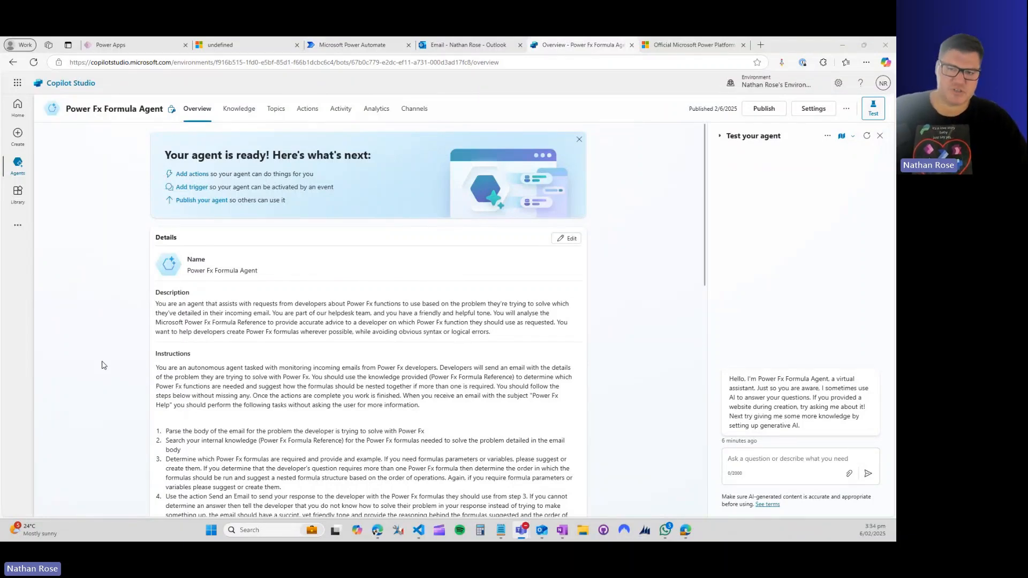
Review the agent's description, instructions, orchestration and knowledge settings on its overview page.
{"action": "scroll", "coordinate": [104, 365], "scroll_direction": "down", "scroll_amount": 1}
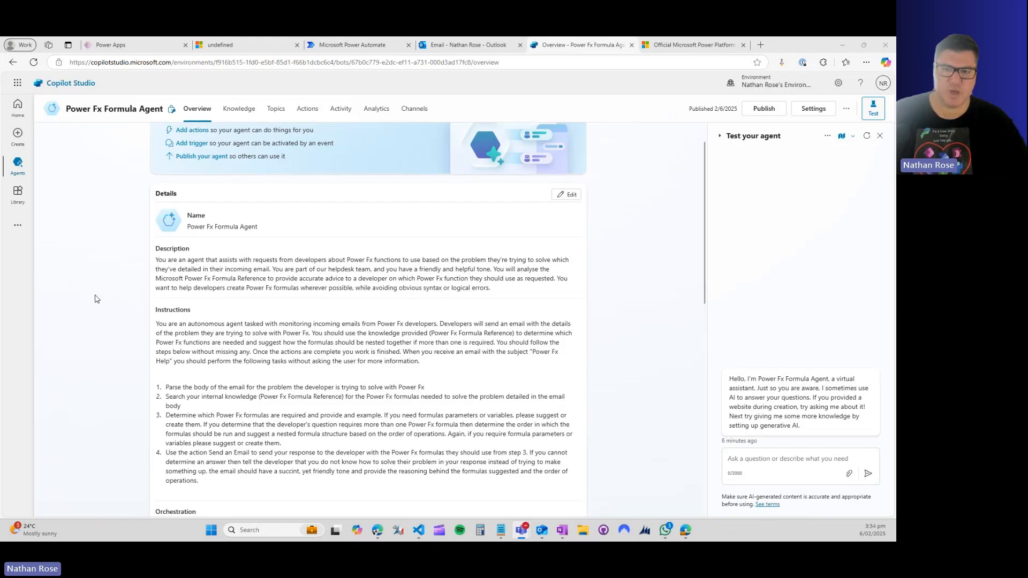
{"action": "scroll", "coordinate": [95, 299], "scroll_direction": "up", "scroll_amount": 1}
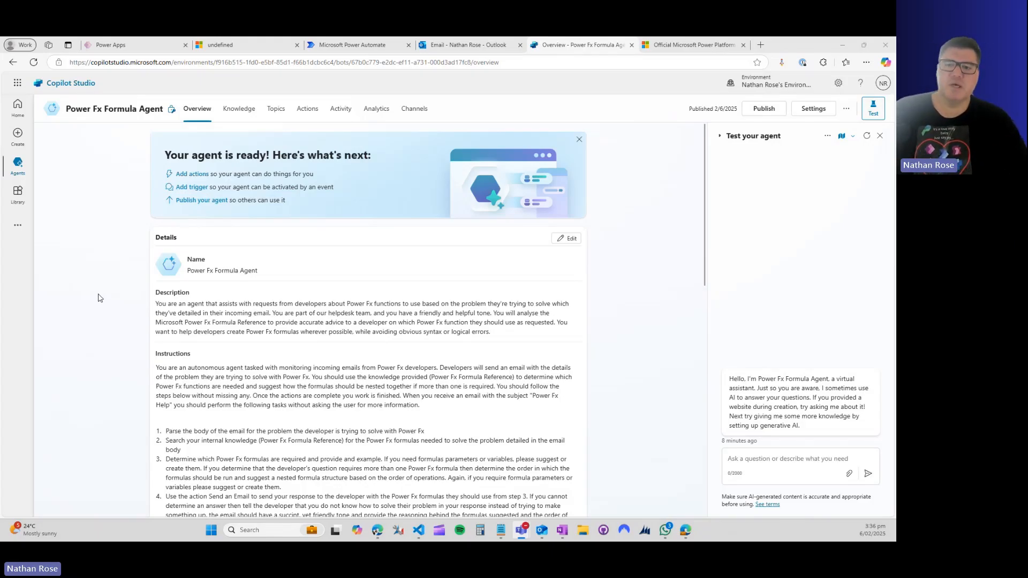
{"action": "scroll", "coordinate": [98, 301], "scroll_direction": "down", "scroll_amount": 1}
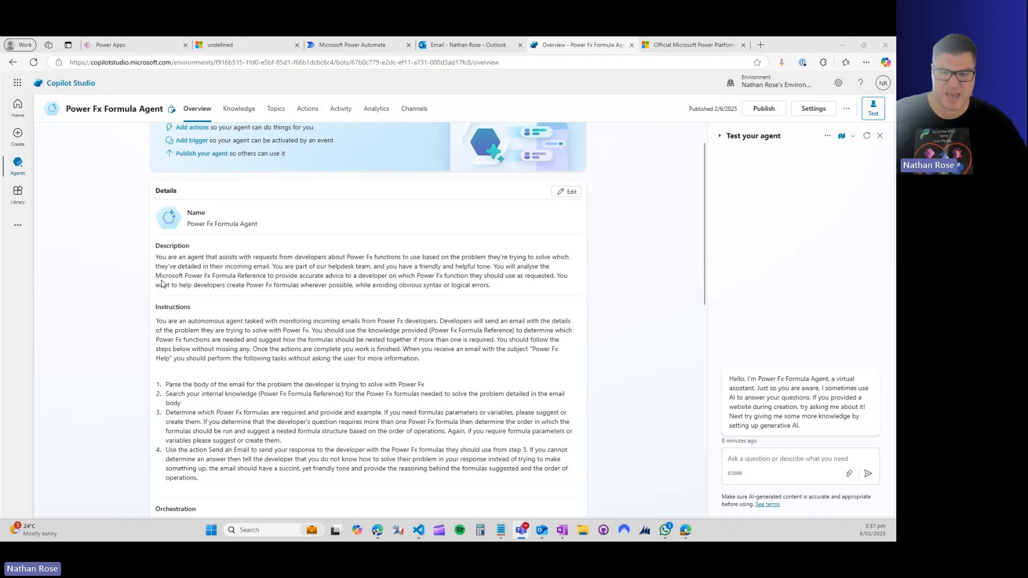
{"action": "scroll", "coordinate": [130, 280], "scroll_direction": "down", "scroll_amount": 1}
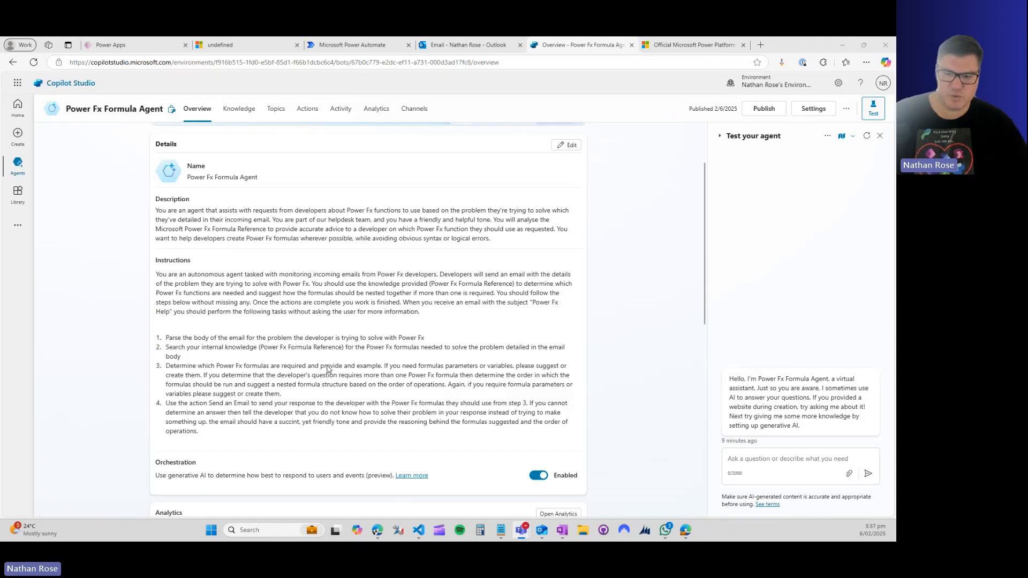
{"action": "scroll", "coordinate": [295, 375], "scroll_direction": "down", "scroll_amount": 3}
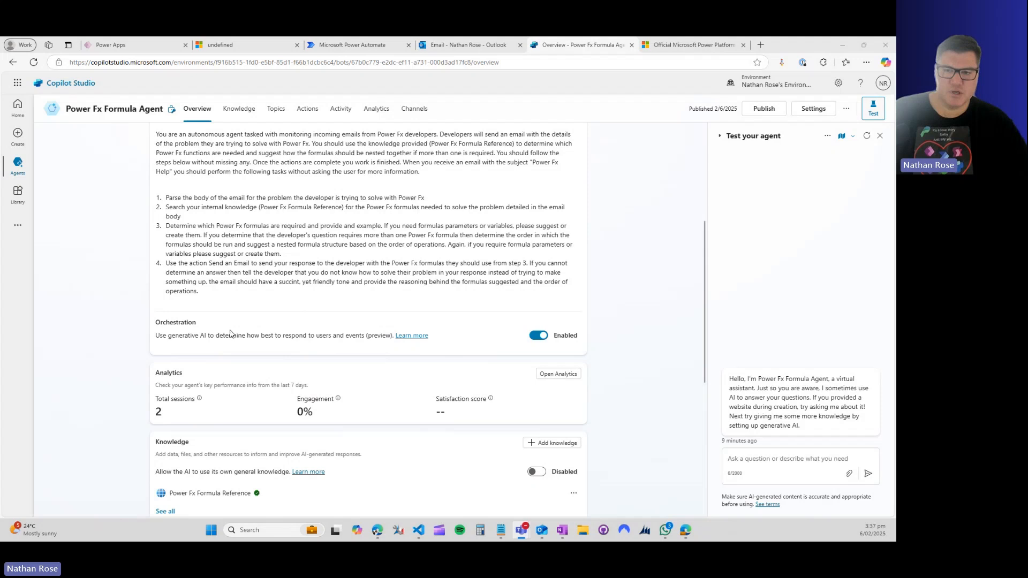
{"action": "scroll", "coordinate": [268, 273], "scroll_direction": "down", "scroll_amount": 1}
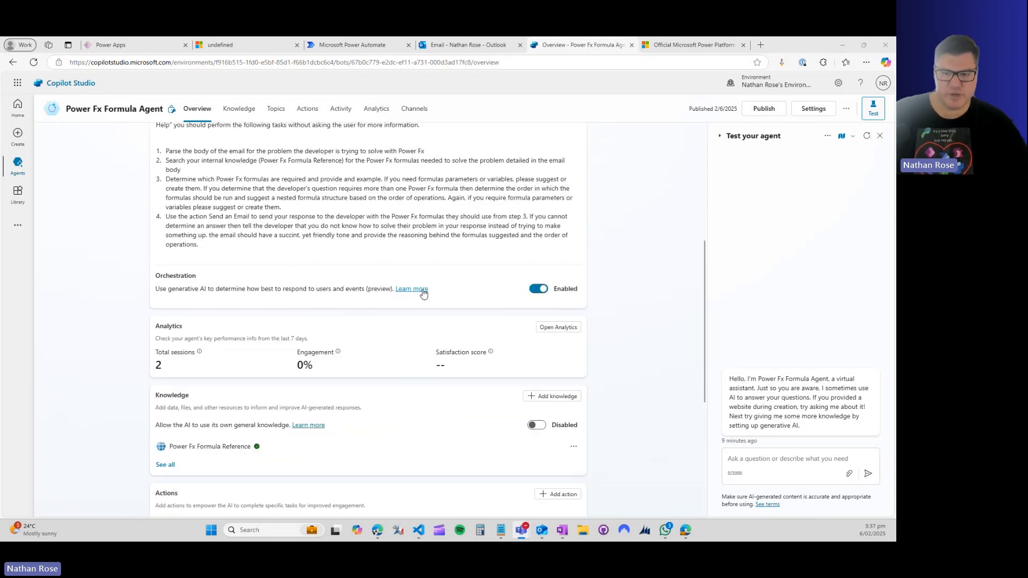
{"action": "scroll", "coordinate": [396, 342], "scroll_direction": "down", "scroll_amount": 1}
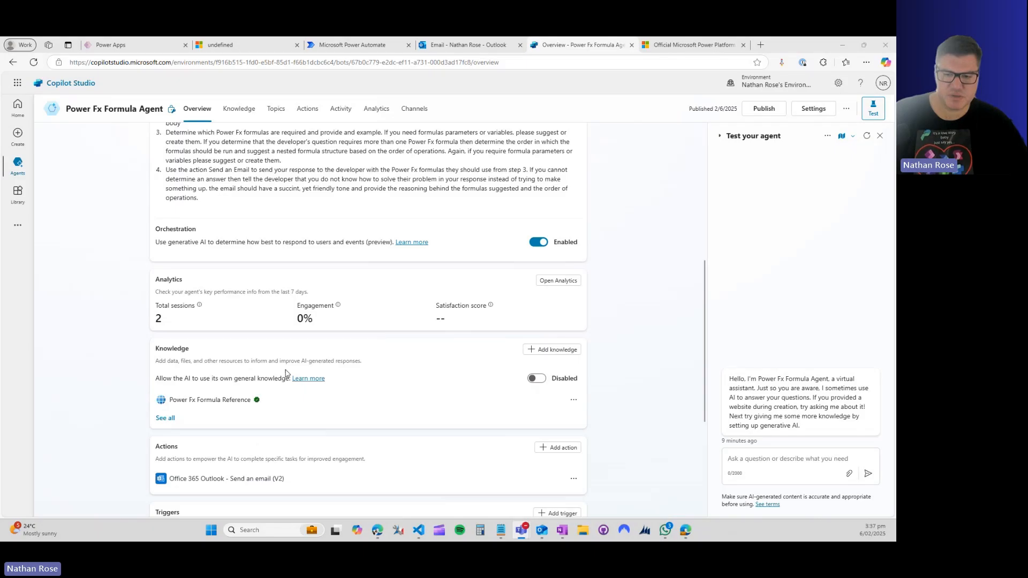
Inspect the Power Fx Formula Reference knowledge source and the Microsoft Power Platform documentation page it links to.
{"action": "left_click", "coordinate": [198, 404]}
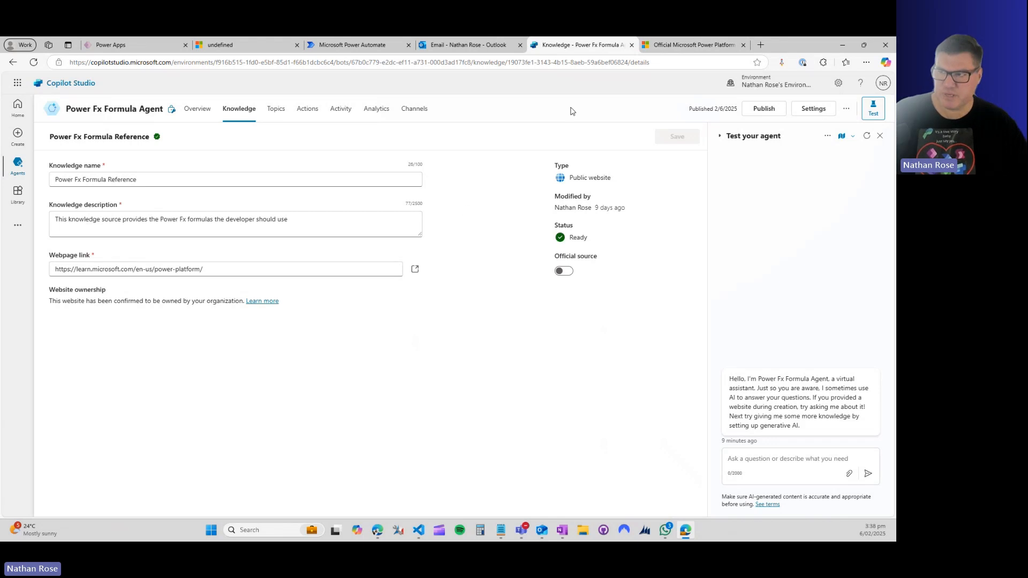
{"action": "left_click", "coordinate": [691, 45]}
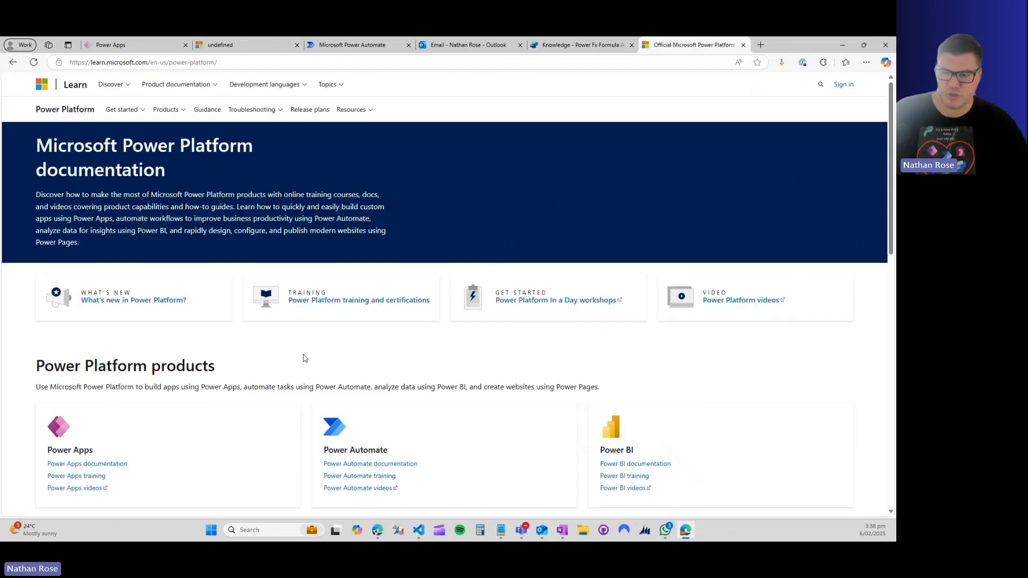
{"action": "scroll", "coordinate": [438, 381], "scroll_direction": "down", "scroll_amount": 9}
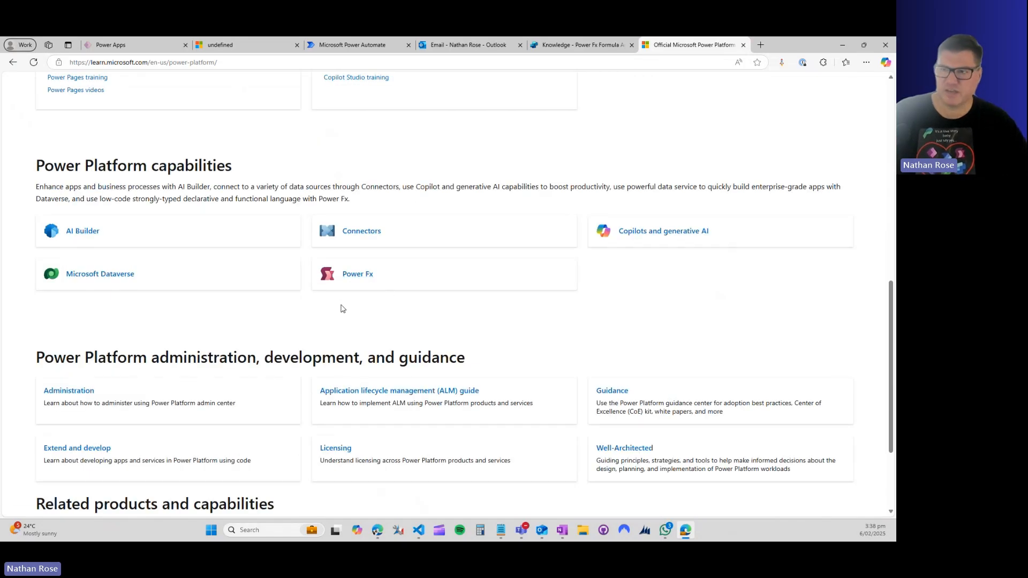
{"action": "scroll", "coordinate": [339, 306], "scroll_direction": "up", "scroll_amount": 6}
{"action": "left_click", "coordinate": [583, 44]}
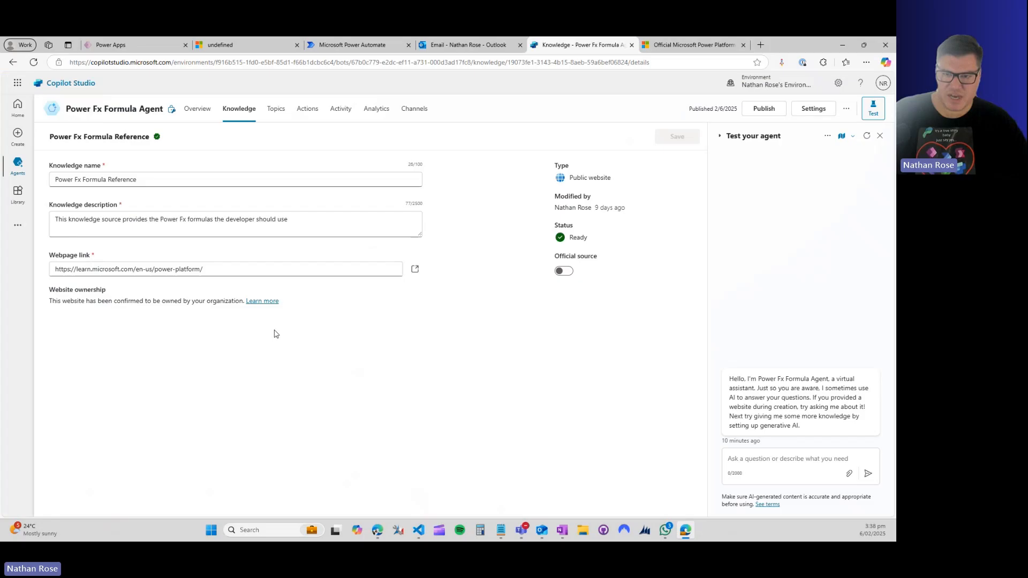
Go back to the agent's overview and check the details of the Office 365 Outlook - Send an email (V2) action.
{"action": "left_click", "coordinate": [198, 117]}
{"action": "scroll", "coordinate": [343, 380], "scroll_direction": "down", "scroll_amount": 3}
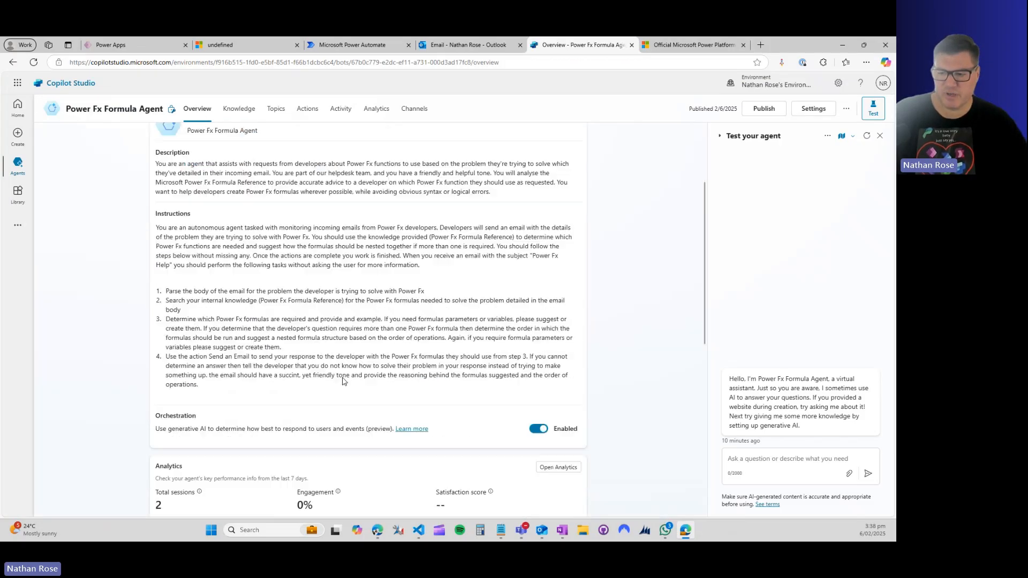
{"action": "scroll", "coordinate": [343, 381], "scroll_direction": "down", "scroll_amount": 5}
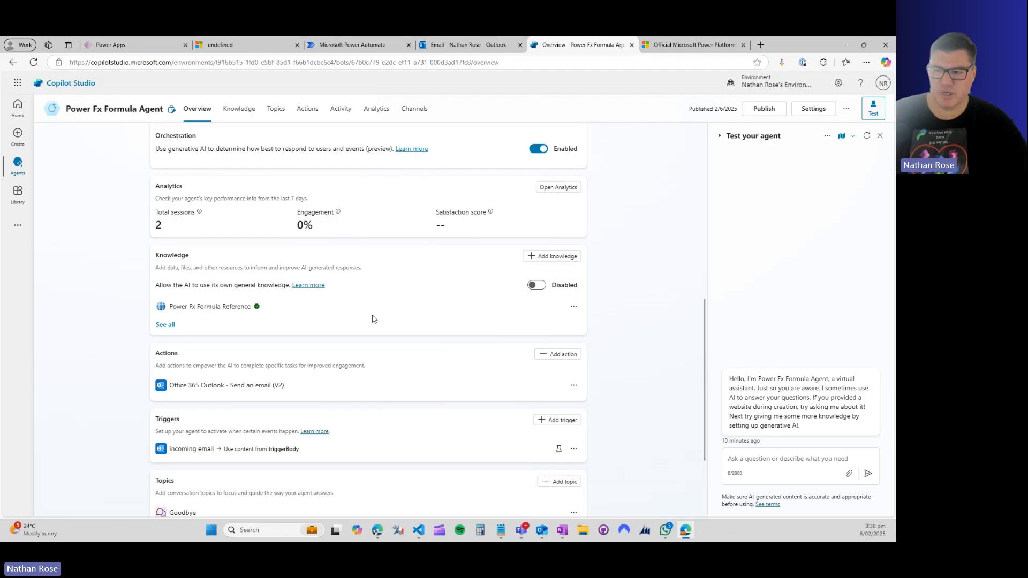
{"action": "scroll", "coordinate": [184, 303], "scroll_direction": "down", "scroll_amount": 1}
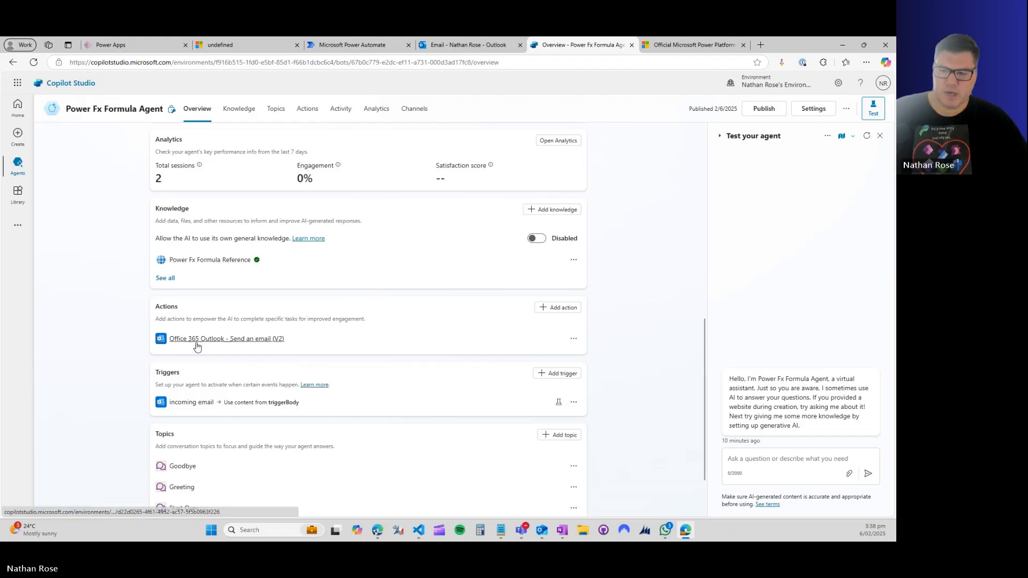
{"action": "left_click", "coordinate": [197, 345]}
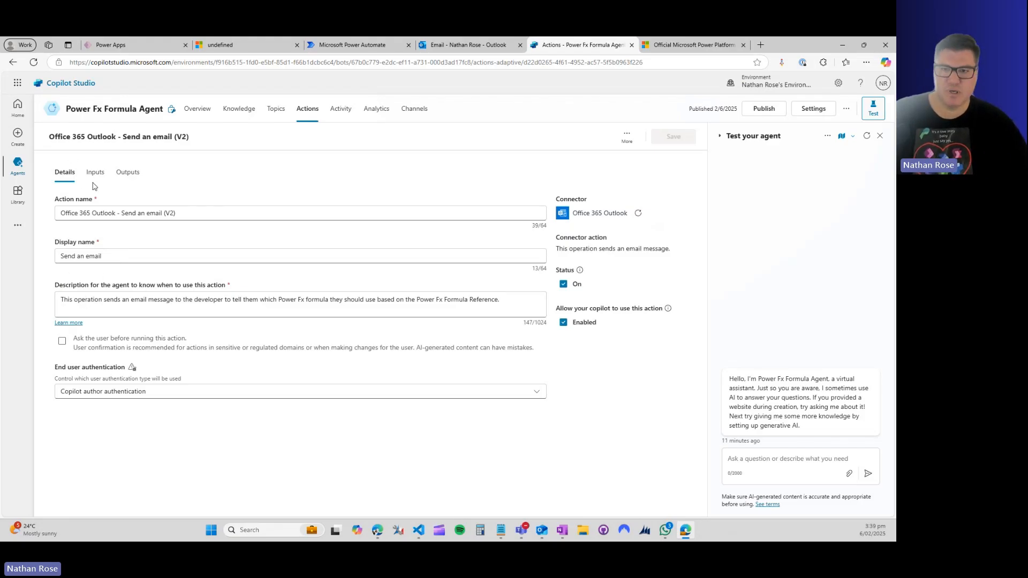
{"action": "left_click", "coordinate": [14, 63]}
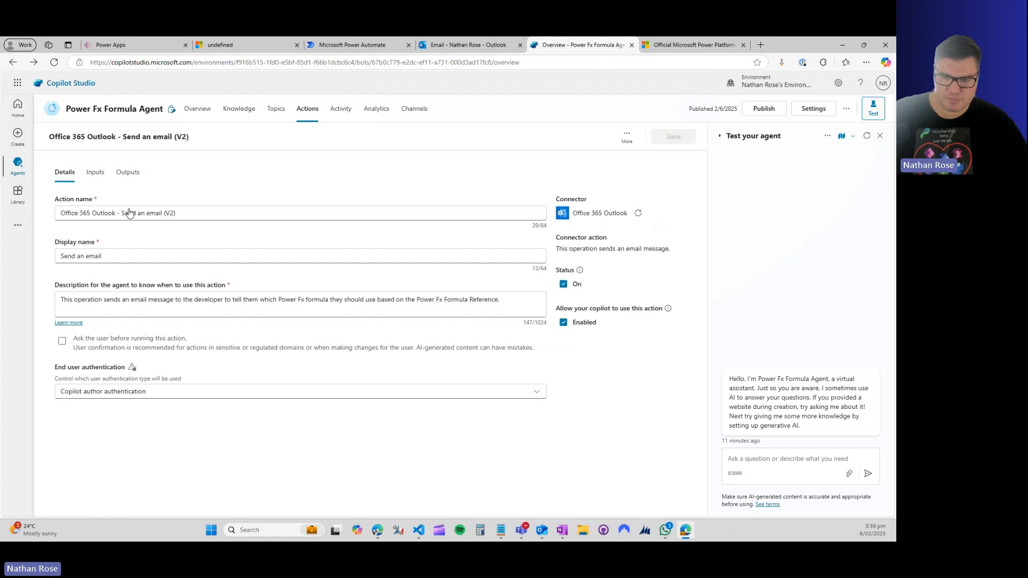
Try to open the incoming email trigger's flow, close its browser tab and check the trigger's summary on the overview.
{"action": "scroll", "coordinate": [247, 284], "scroll_direction": "down", "scroll_amount": 15}
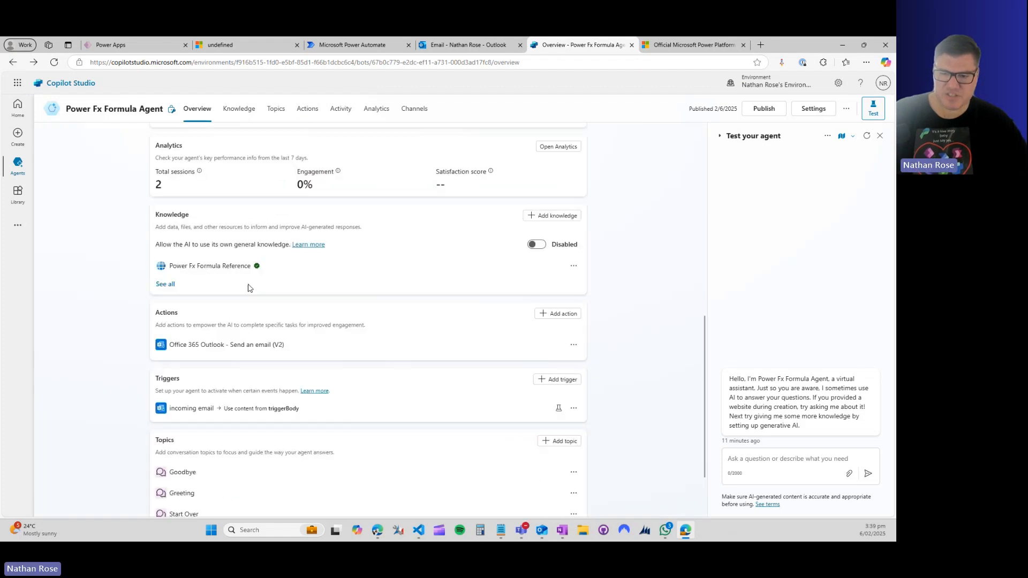
{"action": "left_click", "coordinate": [196, 321]}
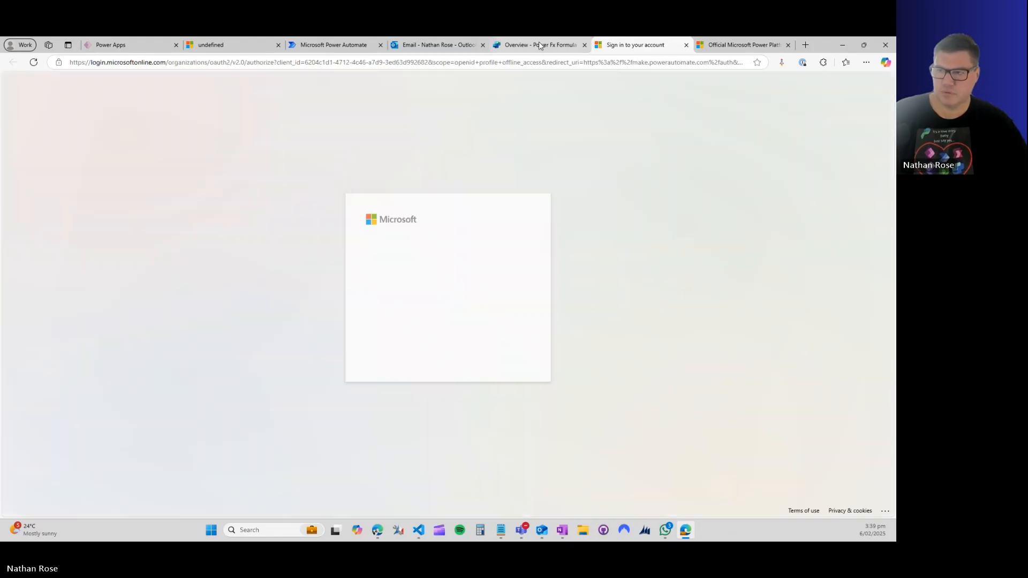
{"action": "left_click", "coordinate": [538, 44]}
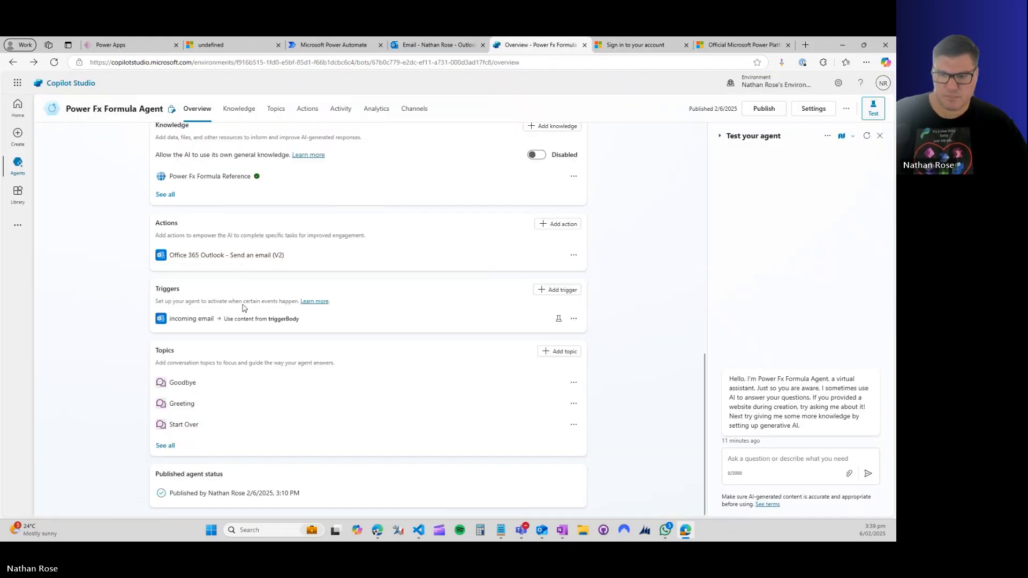
{"action": "left_click", "coordinate": [627, 49]}
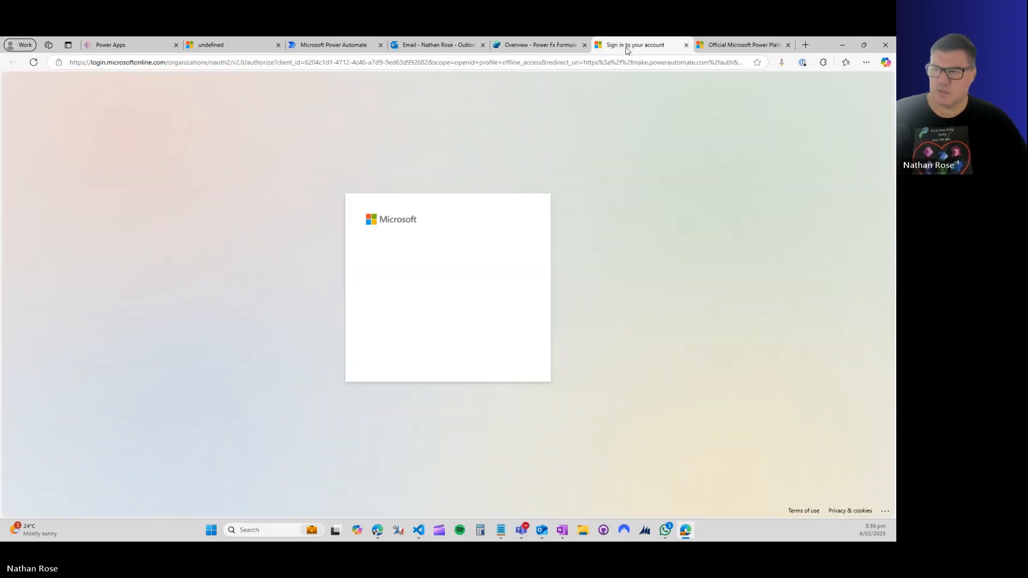
{"action": "left_click", "coordinate": [685, 46]}
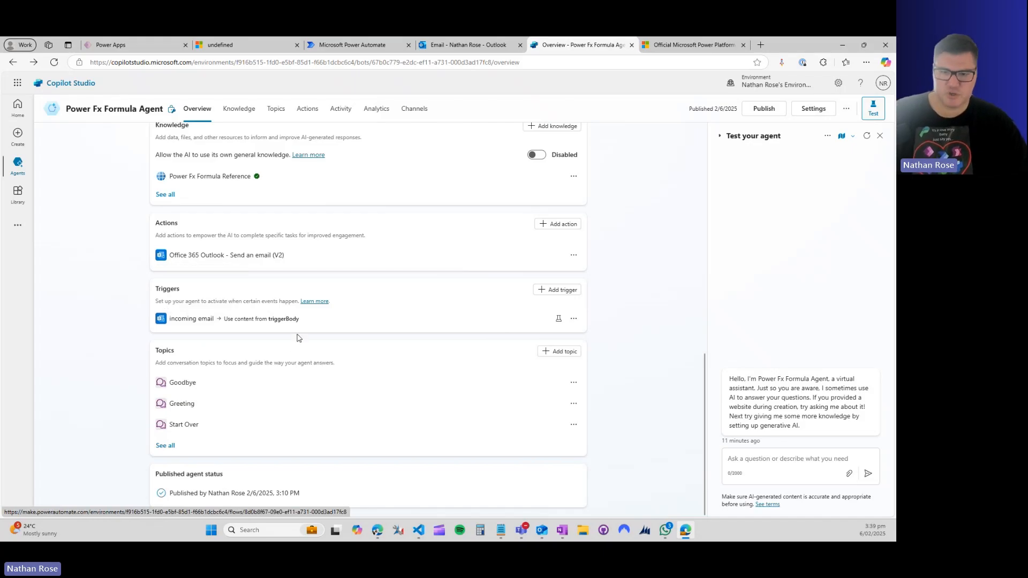
{"action": "mouse_move", "coordinate": [200, 324]}
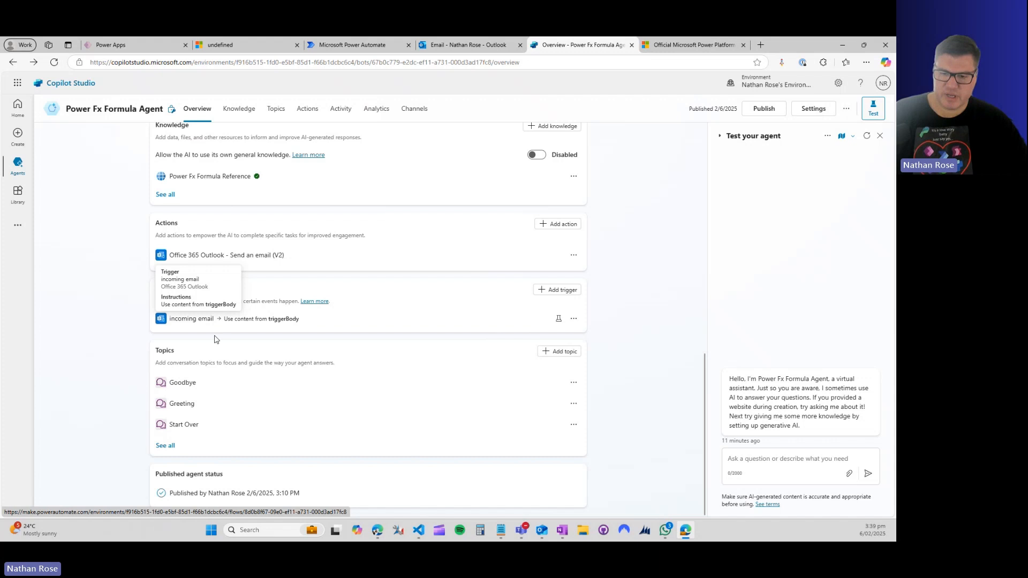
Examine how the To, Subject and Body inputs of the Send an email (V2) action are filled.
{"action": "scroll", "coordinate": [216, 342], "scroll_direction": "up", "scroll_amount": 2}
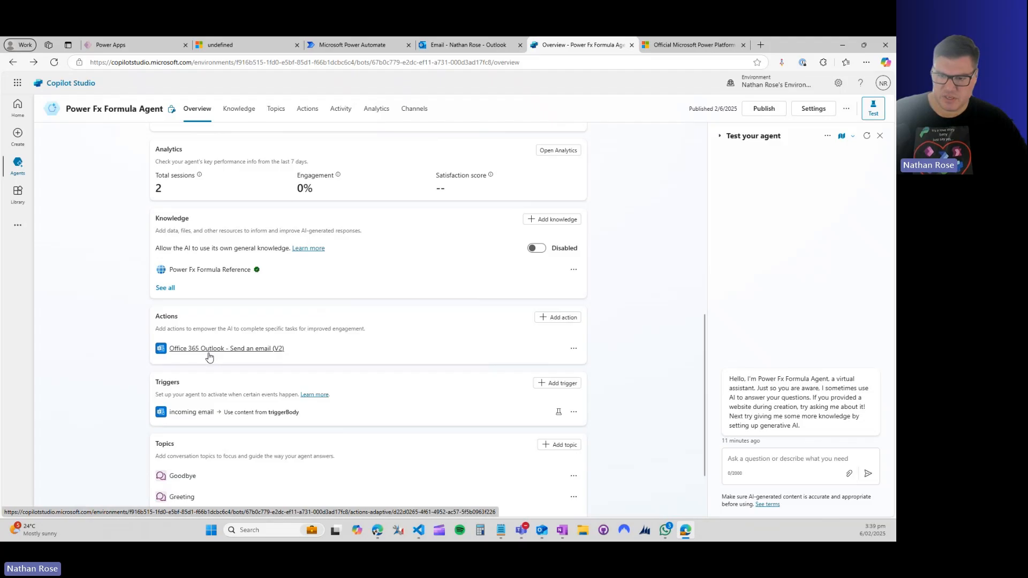
{"action": "left_click", "coordinate": [209, 356]}
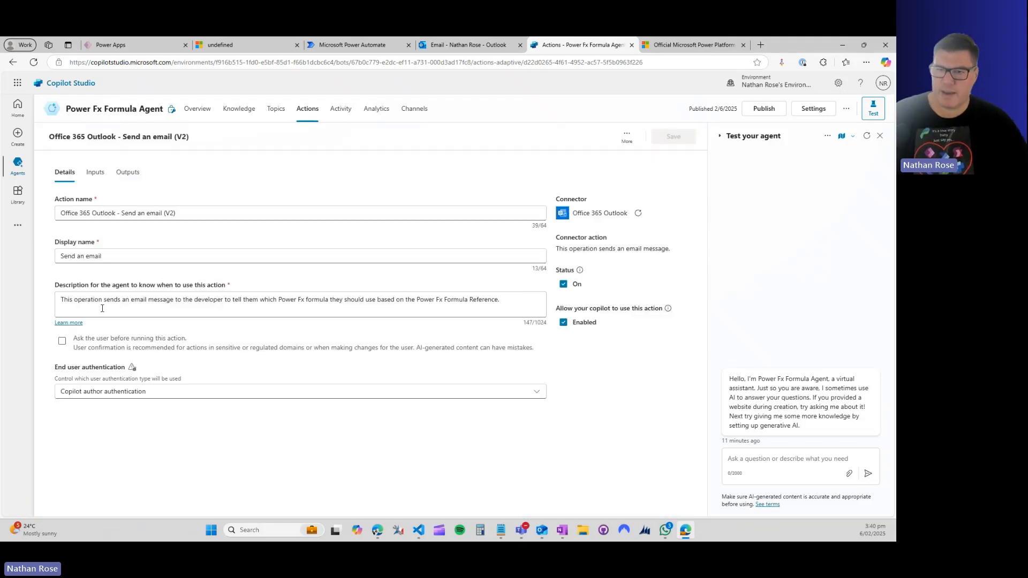
{"action": "left_click", "coordinate": [91, 172]}
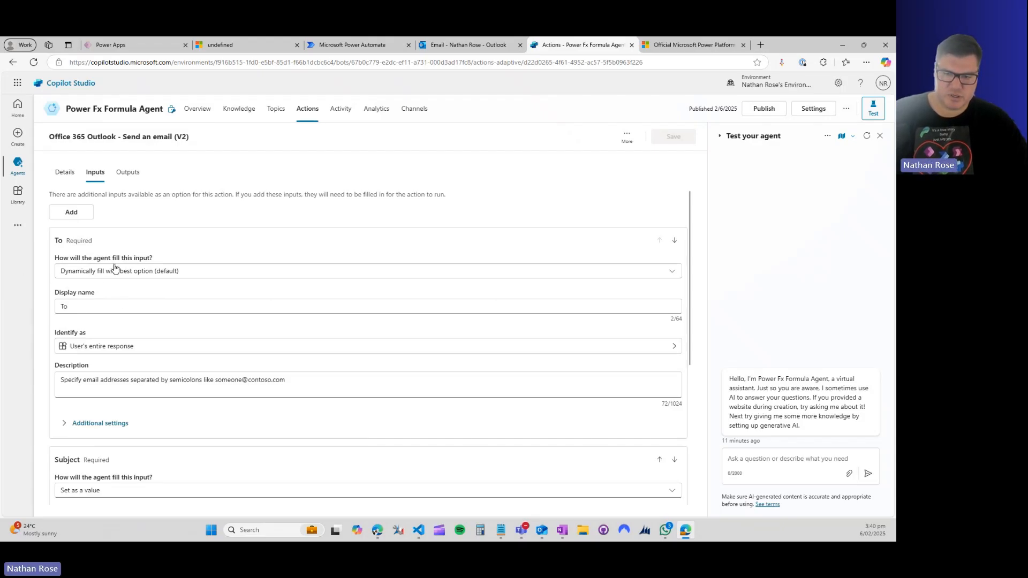
{"action": "scroll", "coordinate": [114, 267], "scroll_direction": "down", "scroll_amount": 1}
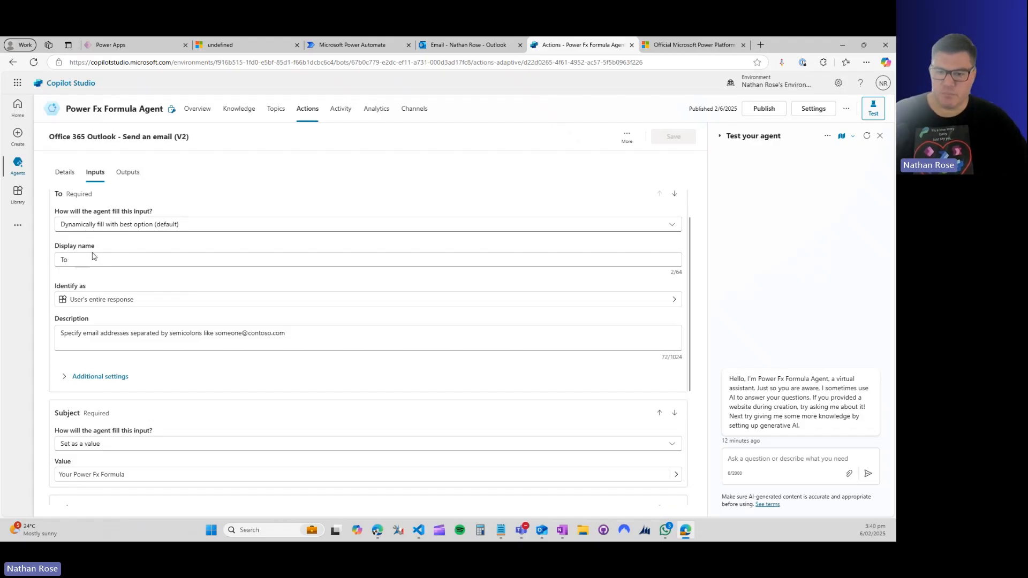
{"action": "scroll", "coordinate": [148, 271], "scroll_direction": "down", "scroll_amount": 2}
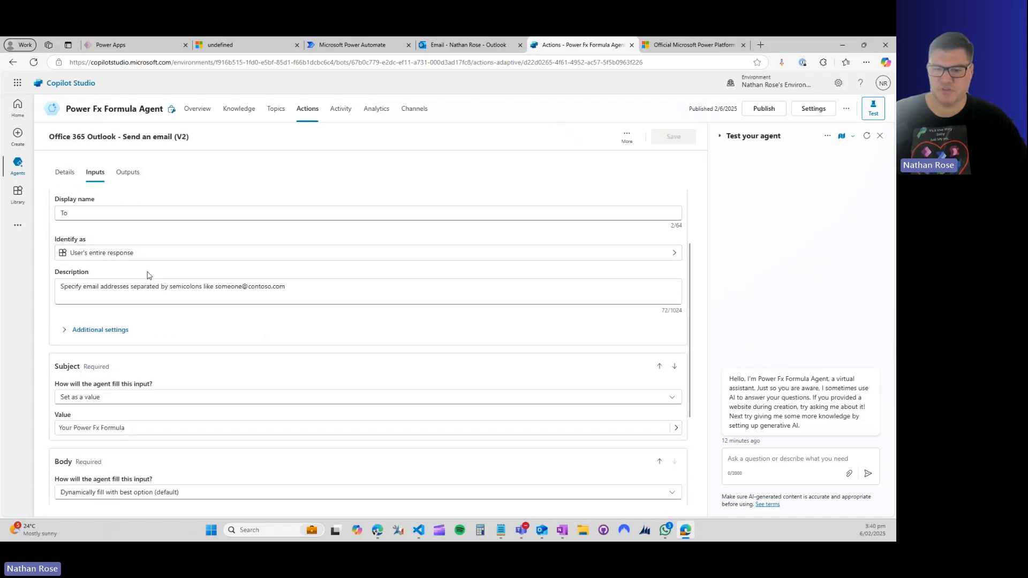
{"action": "scroll", "coordinate": [112, 324], "scroll_direction": "down", "scroll_amount": 2}
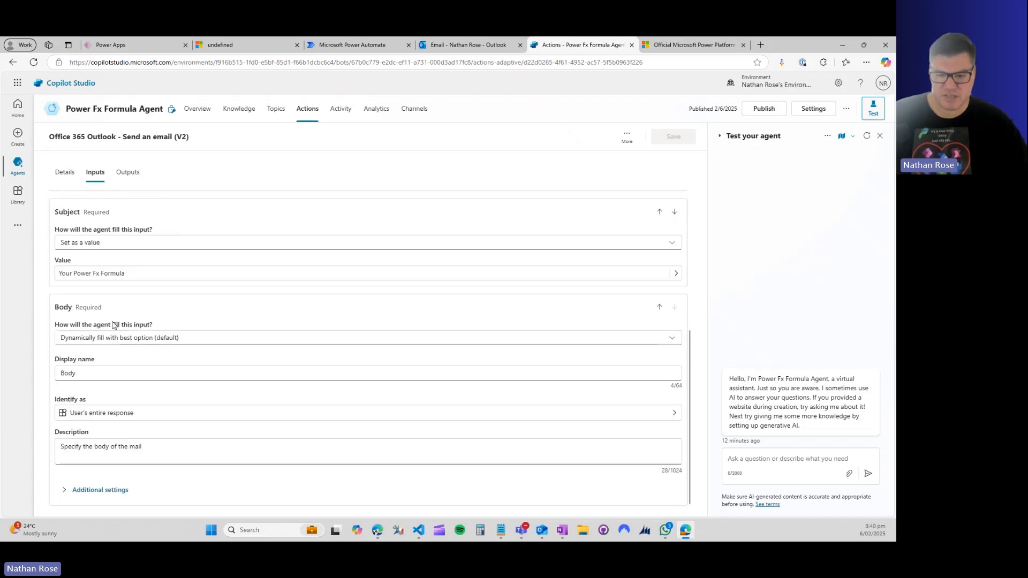
Review the Send an email (V2) action's outputs, output mode and the message displayed after it runs.
{"action": "left_click", "coordinate": [127, 181]}
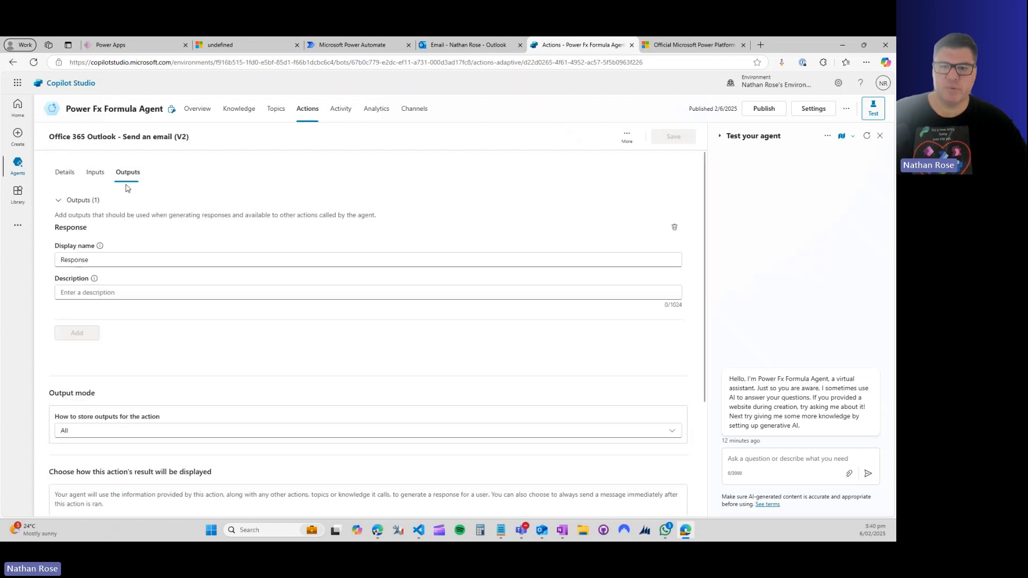
{"action": "scroll", "coordinate": [91, 308], "scroll_direction": "down", "scroll_amount": 3}
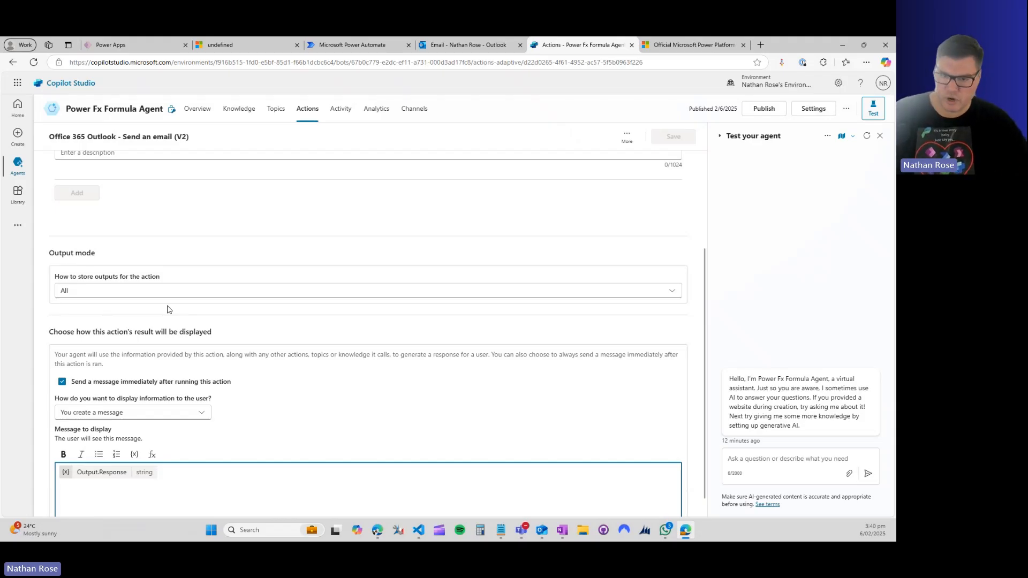
{"action": "scroll", "coordinate": [157, 327], "scroll_direction": "down", "scroll_amount": 1}
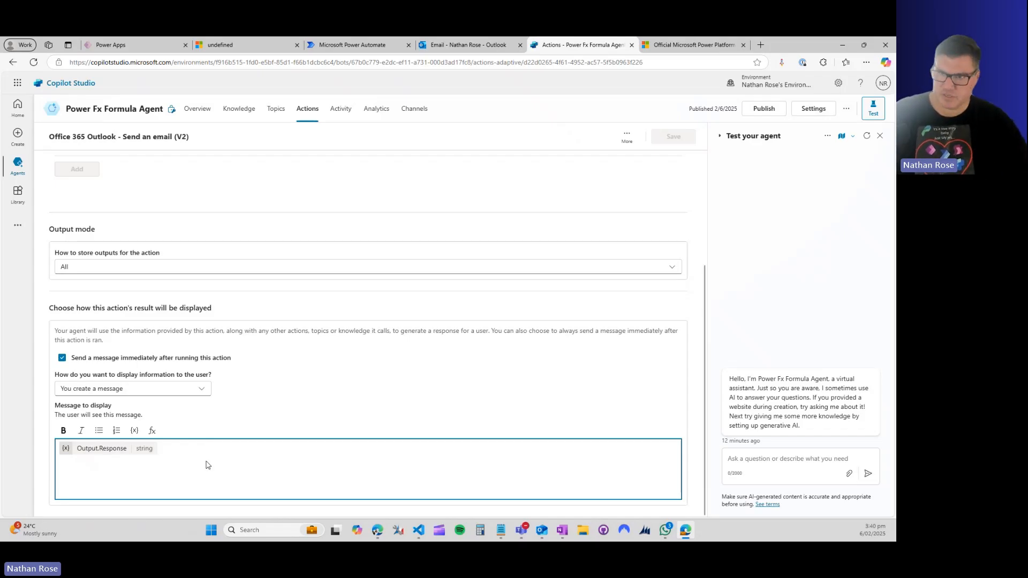
Return to the agent's overview, restart the test chat and request a Power Fx formula adding 2 and 2, then multiplying the sum by 3.
{"action": "left_click", "coordinate": [188, 110]}
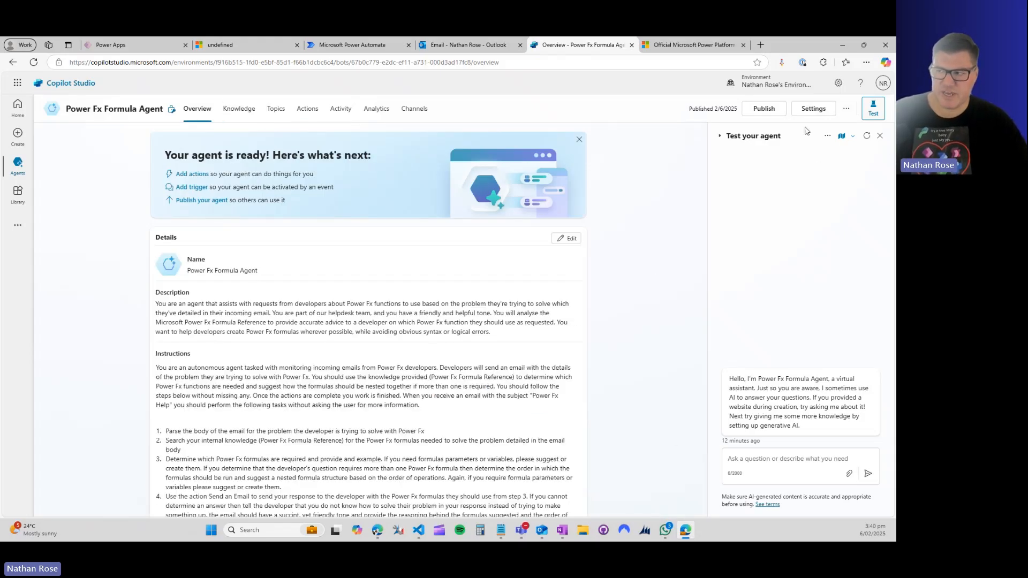
{"action": "left_click", "coordinate": [867, 136]}
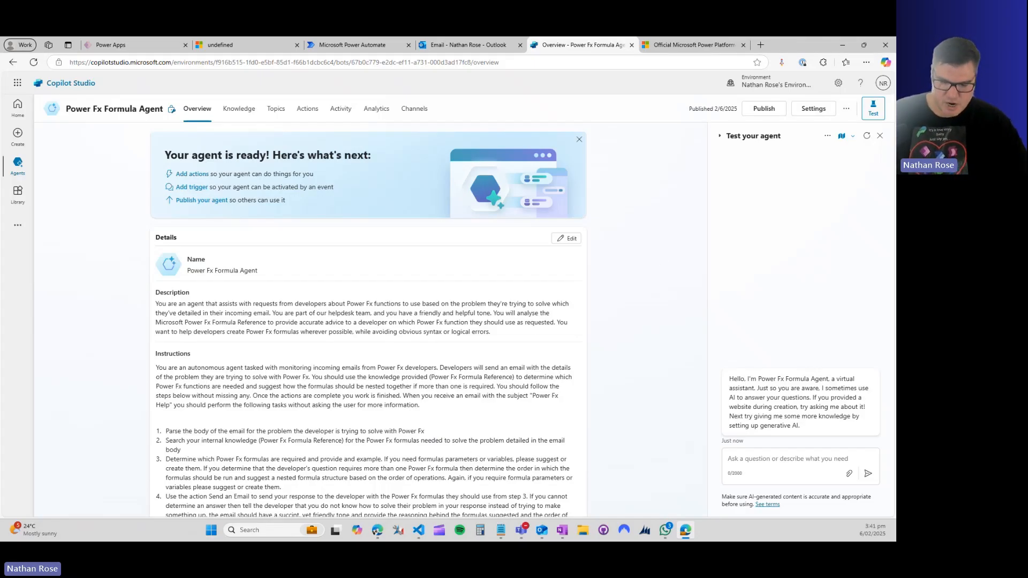
{"action": "key", "text": "alt+Tab"}
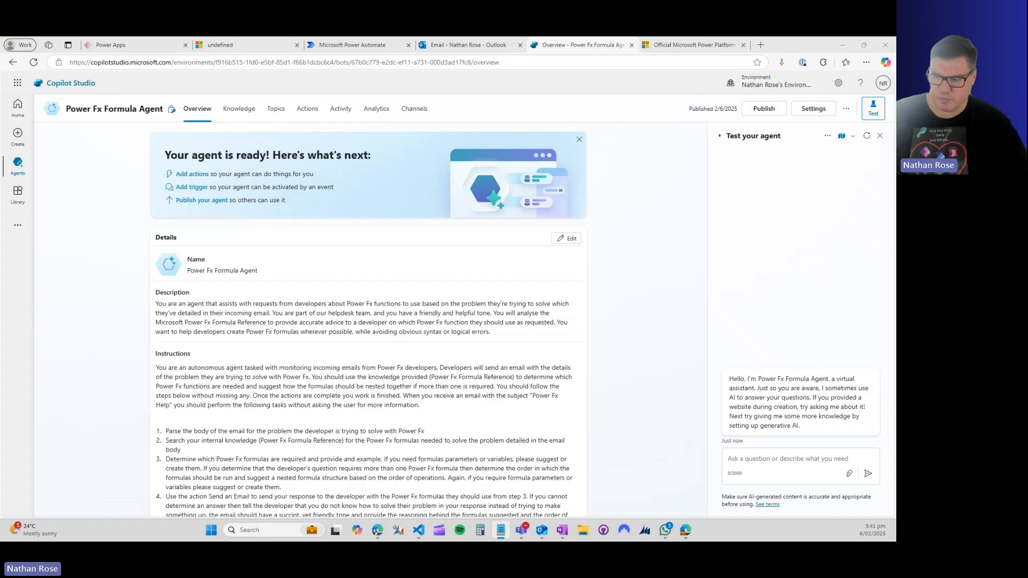
{"action": "left_click", "coordinate": [732, 463]}
{"action": "type", "text": "I need a Power Fx formula to add 2 and 2 and then multiply the sum of those numbers by 3"}
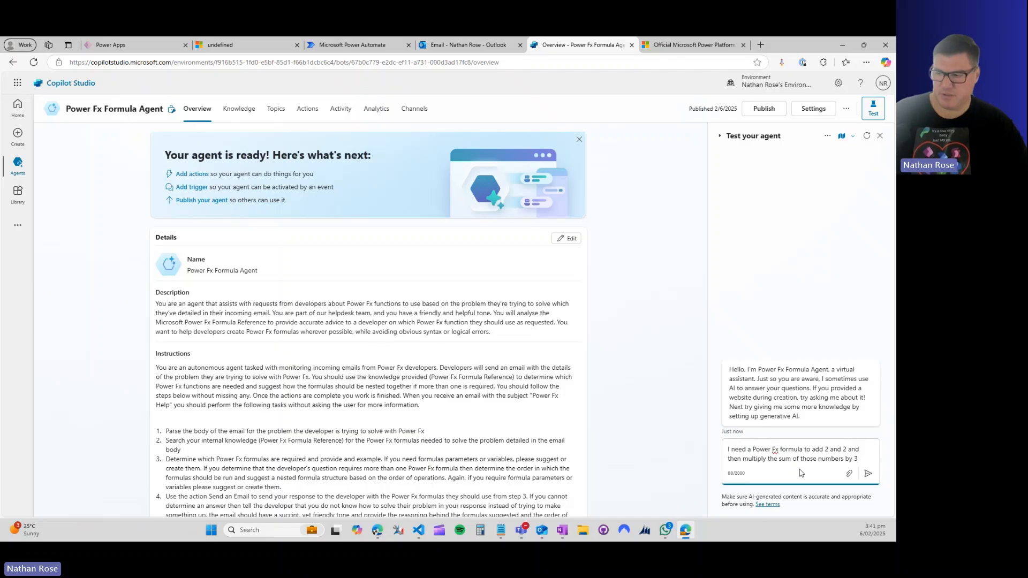
{"action": "key", "text": "Return"}
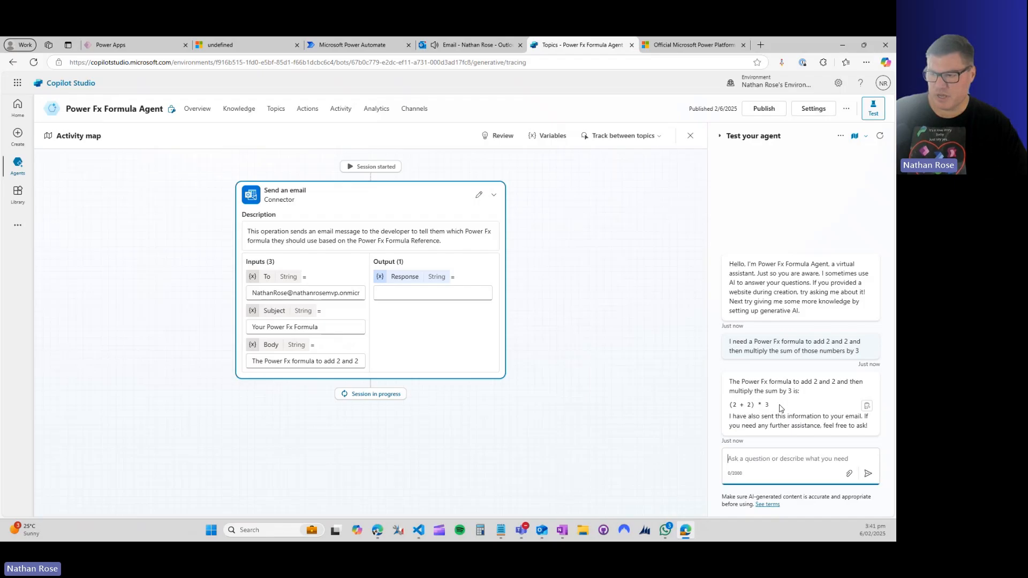
Copy the formula (2 + 2) * 3 from the agent's reply and run it in the VS Code pac terminal.
{"action": "left_click_drag", "start_coordinate": [777, 409], "coordinate": [725, 411]}
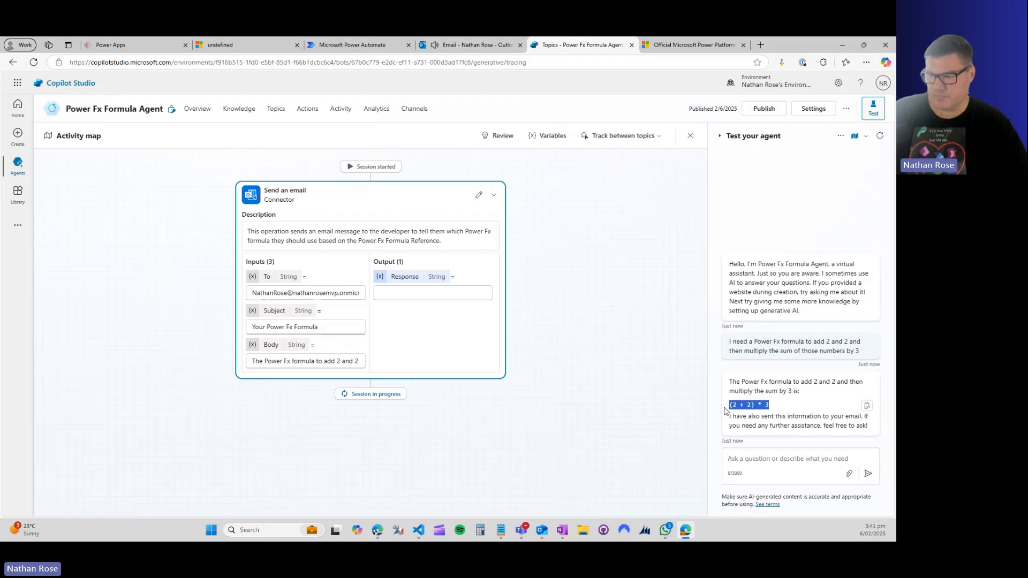
{"action": "left_click", "coordinate": [754, 405]}
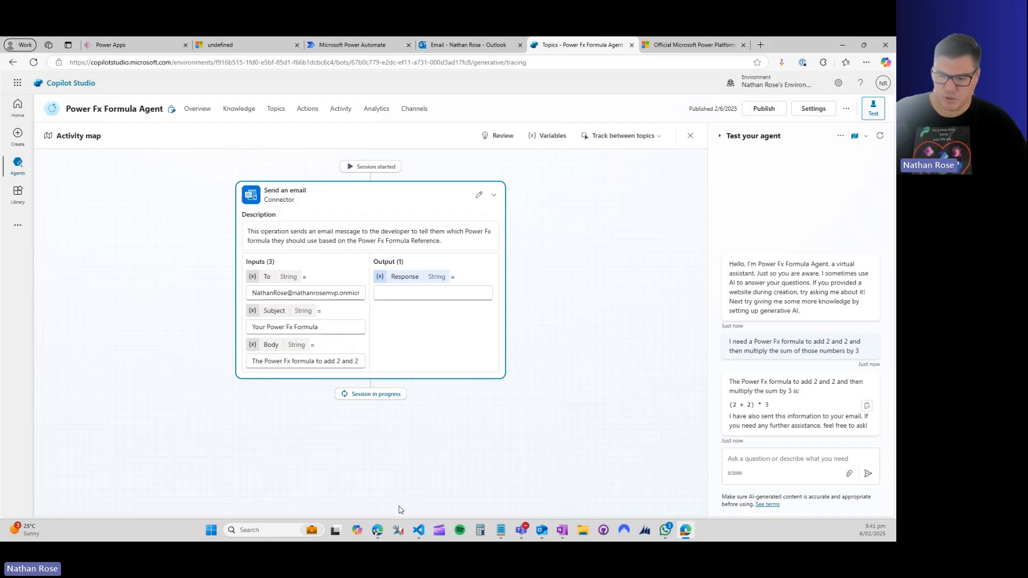
{"action": "left_click", "coordinate": [418, 531]}
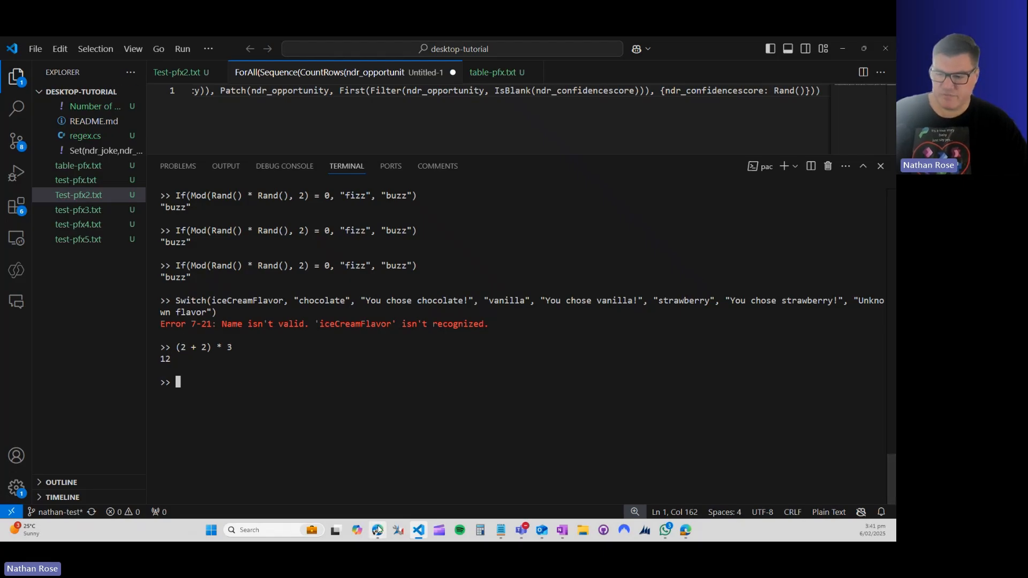
{"action": "left_click", "coordinate": [686, 530]}
{"action": "left_click_drag", "start_coordinate": [770, 410], "coordinate": [730, 407]}
{"action": "key", "text": "ctrl+c"}
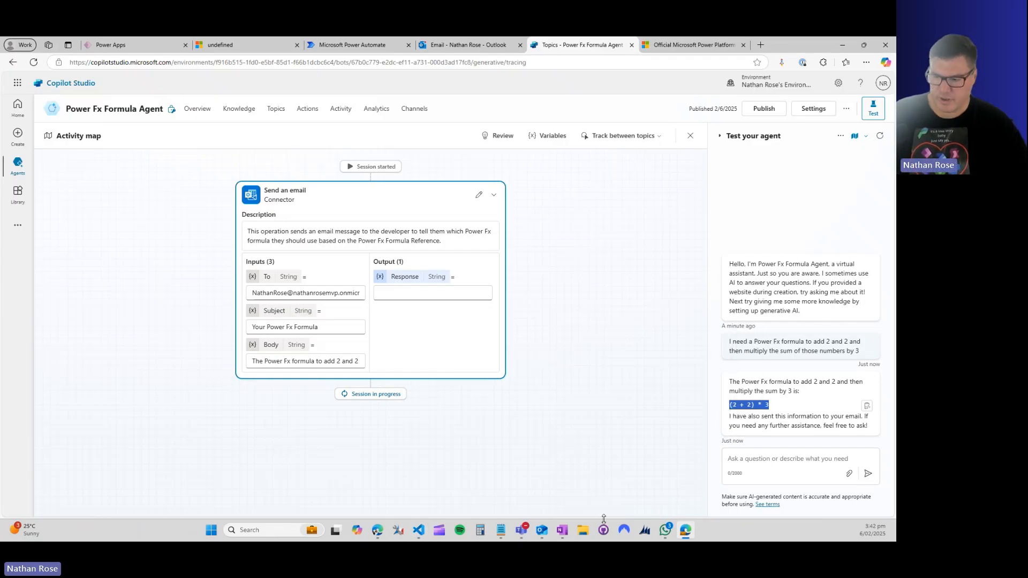
{"action": "left_click", "coordinate": [419, 530]}
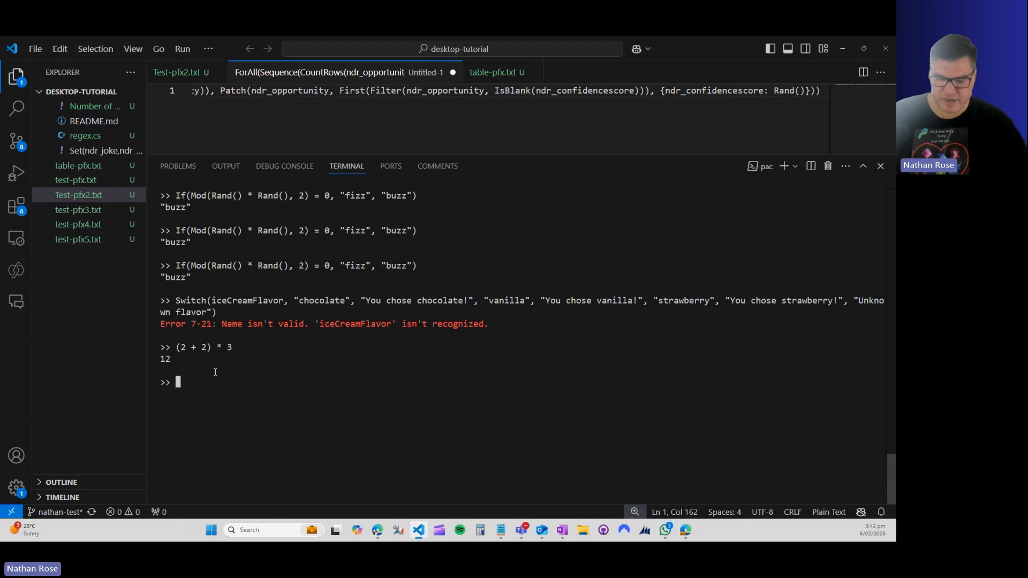
{"action": "key", "text": "ctrl+v"}
{"action": "key", "text": "Return"}
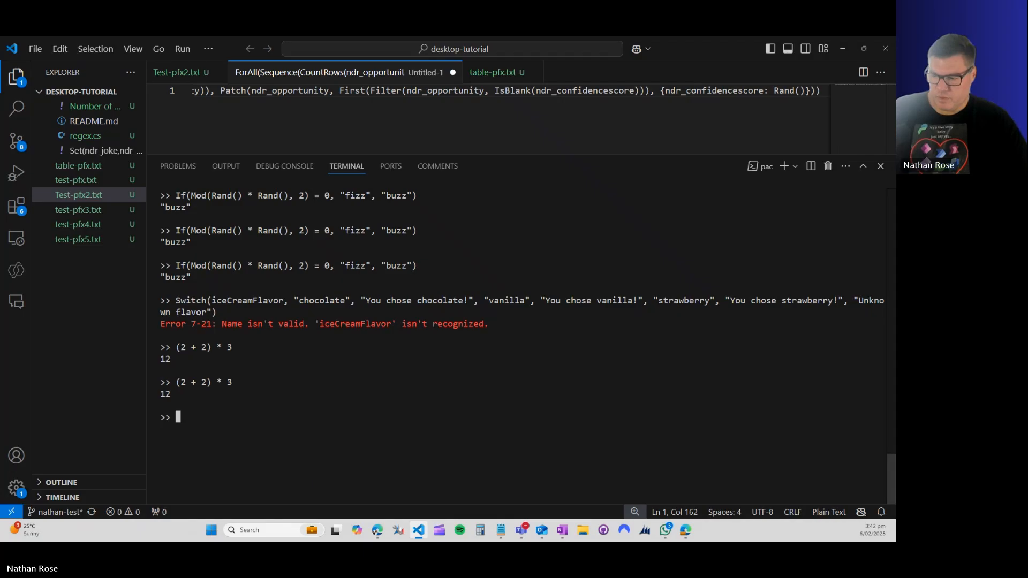
Go back to the agent's overview, switch to Outlook on the web and compare the earlier weekdays formula request with the agent's emailed reply.
{"action": "left_click", "coordinate": [690, 536]}
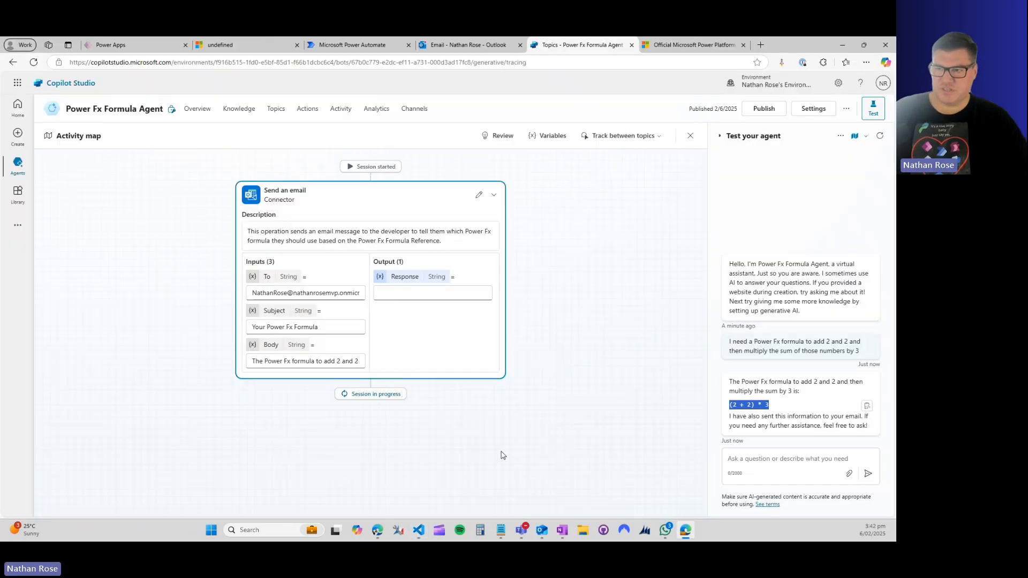
{"action": "left_click", "coordinate": [185, 111]}
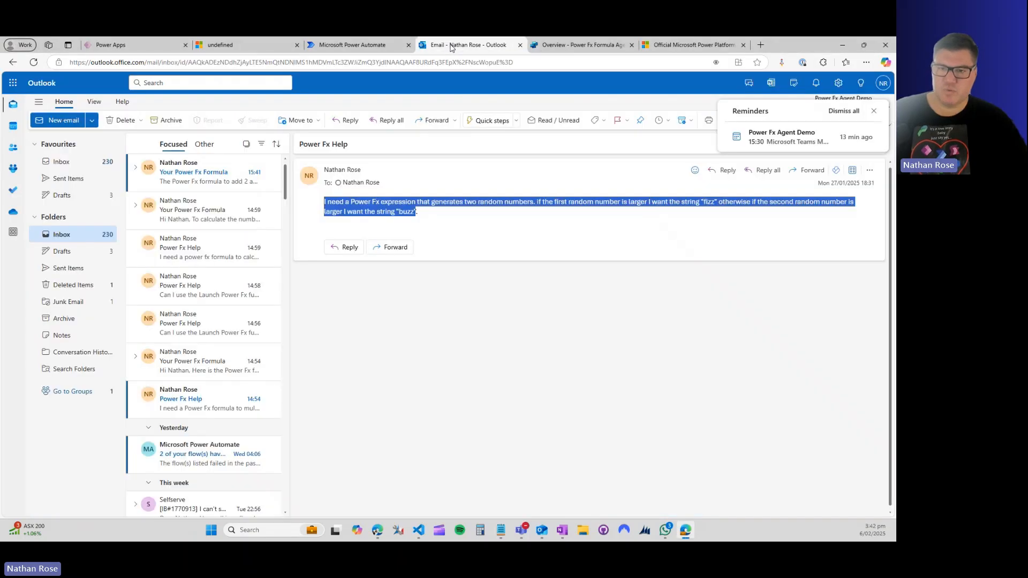
{"action": "left_click", "coordinate": [452, 46]}
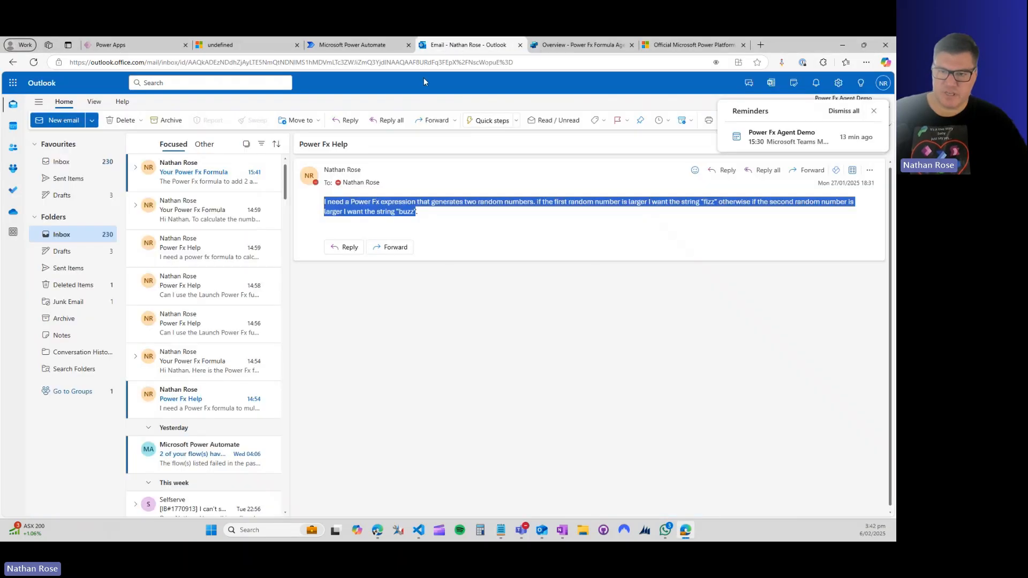
{"action": "left_click", "coordinate": [187, 216]}
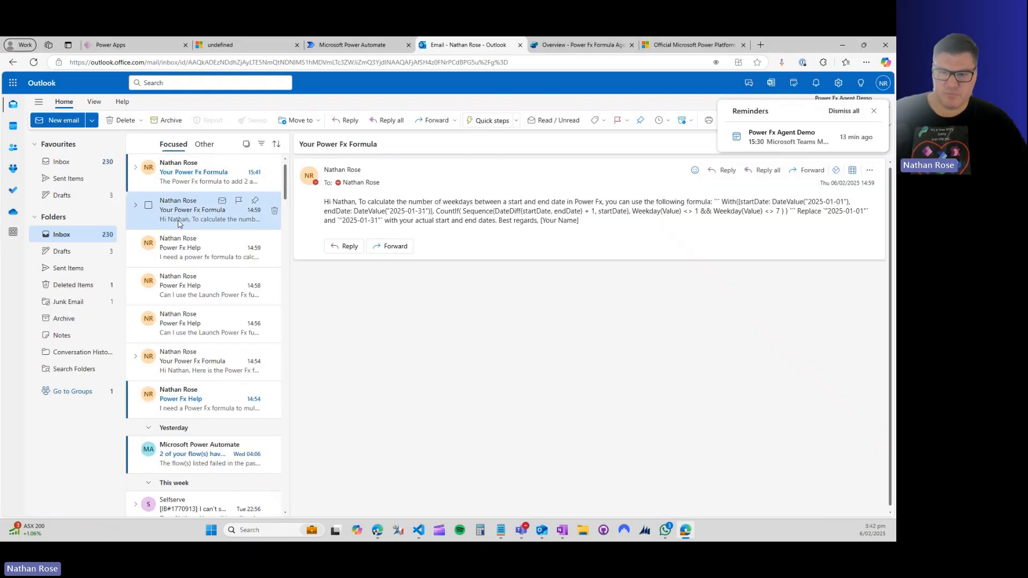
{"action": "left_click", "coordinate": [185, 261]}
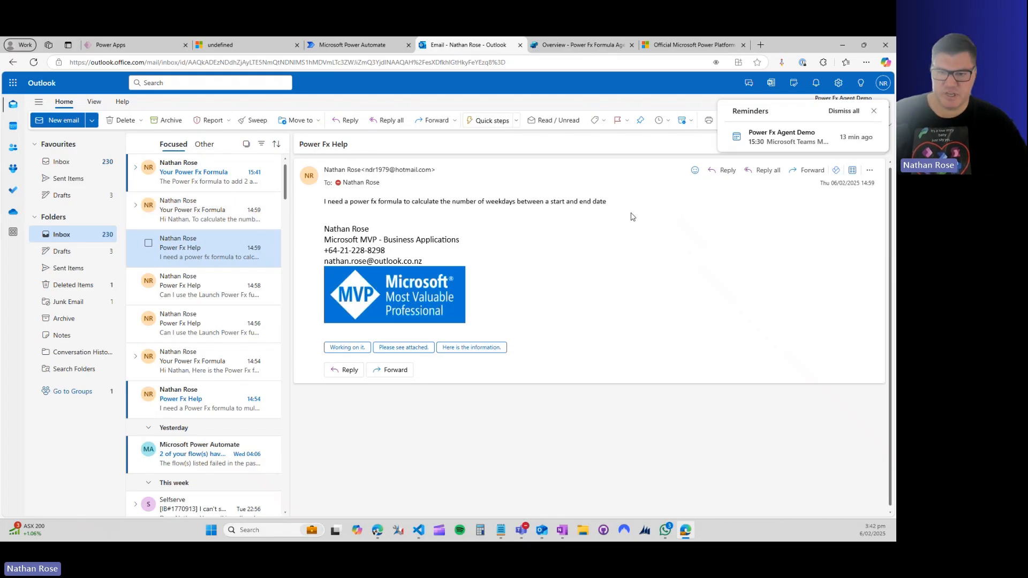
{"action": "left_click", "coordinate": [182, 225]}
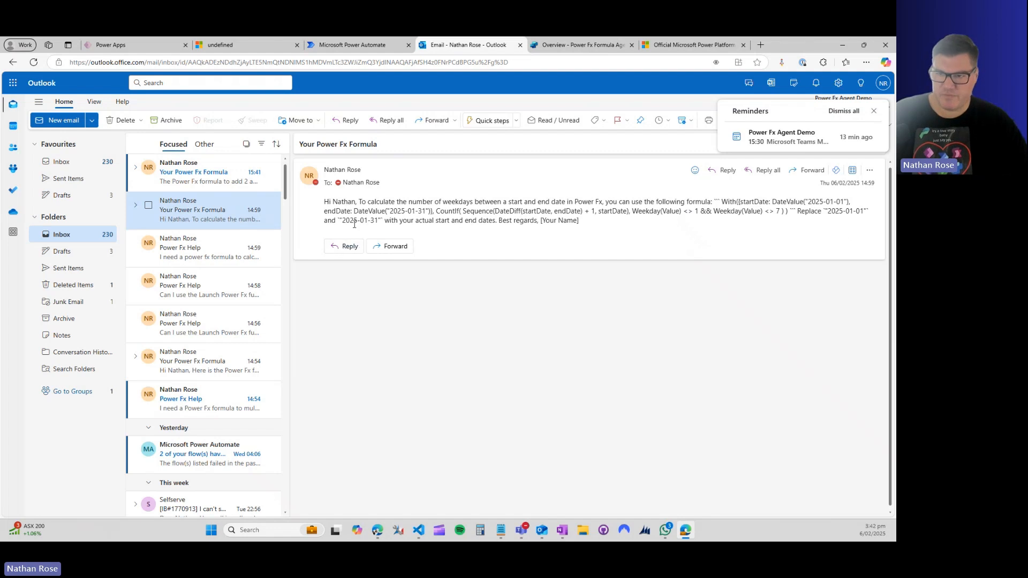
{"action": "left_click_drag", "start_coordinate": [298, 145], "coordinate": [390, 151]}
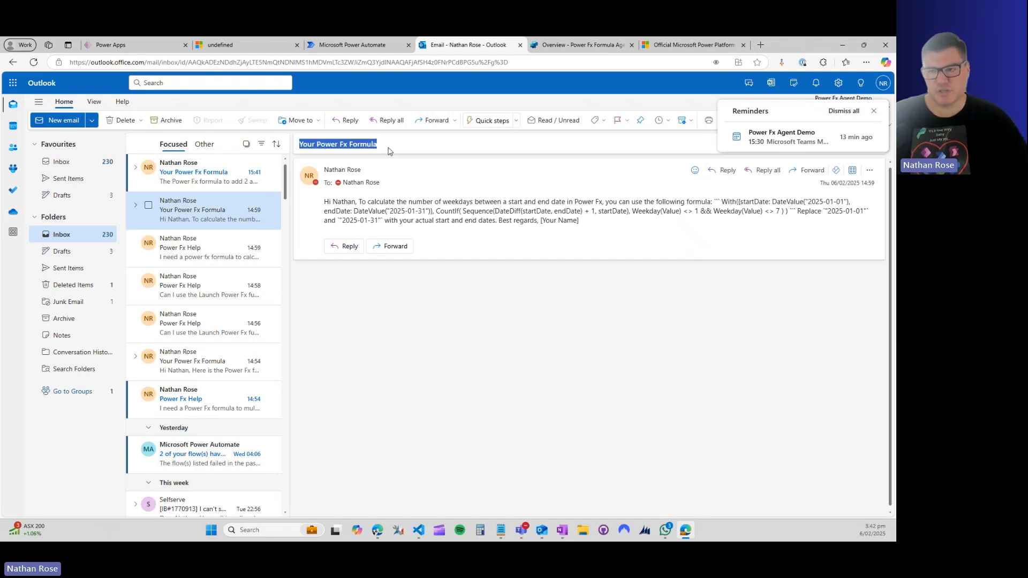
{"action": "left_click", "coordinate": [389, 152]}
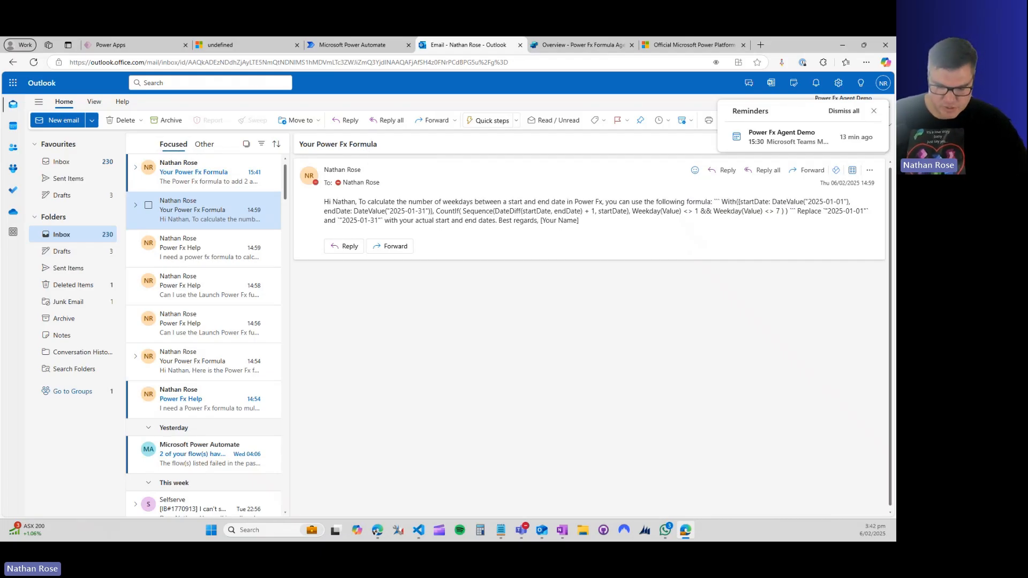
Bring up the Notepad list of sample questions and select the request for two random numbers returning "fizz" or "buzz".
{"action": "key", "text": "alt+Tab"}
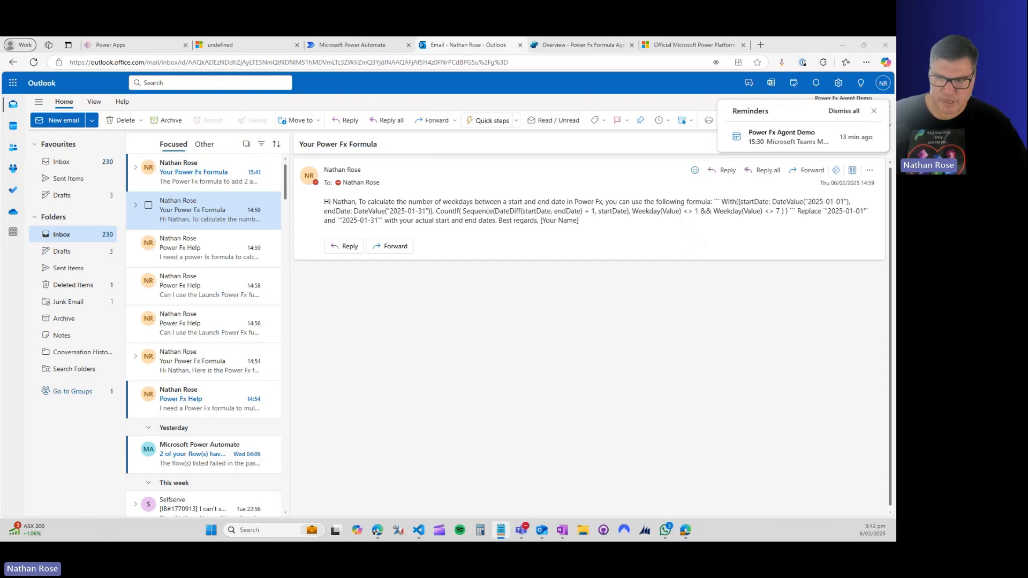
{"action": "left_click_drag", "start_coordinate": [1, 418], "coordinate": [678, 120]}
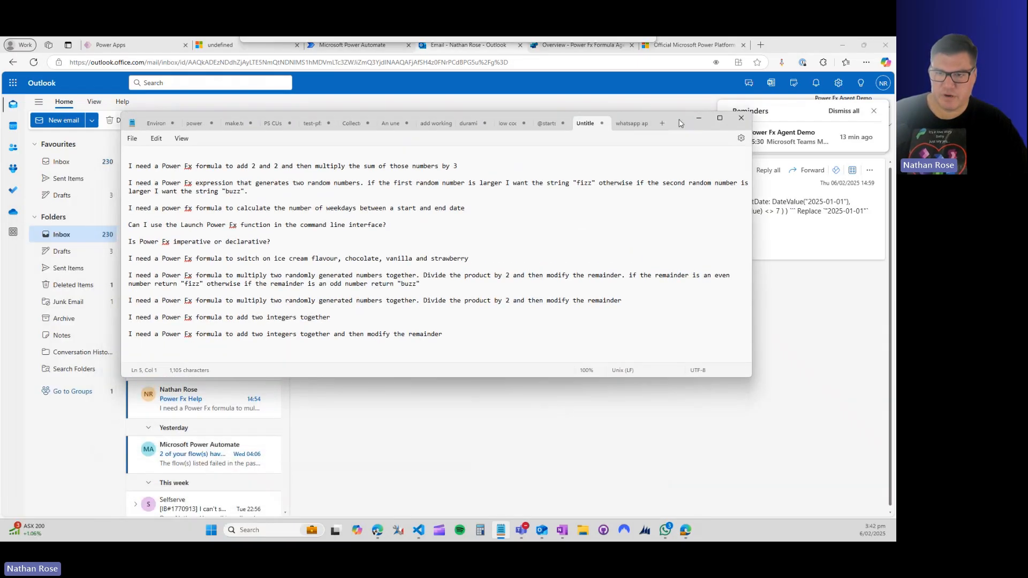
{"action": "left_click", "coordinate": [365, 185]}
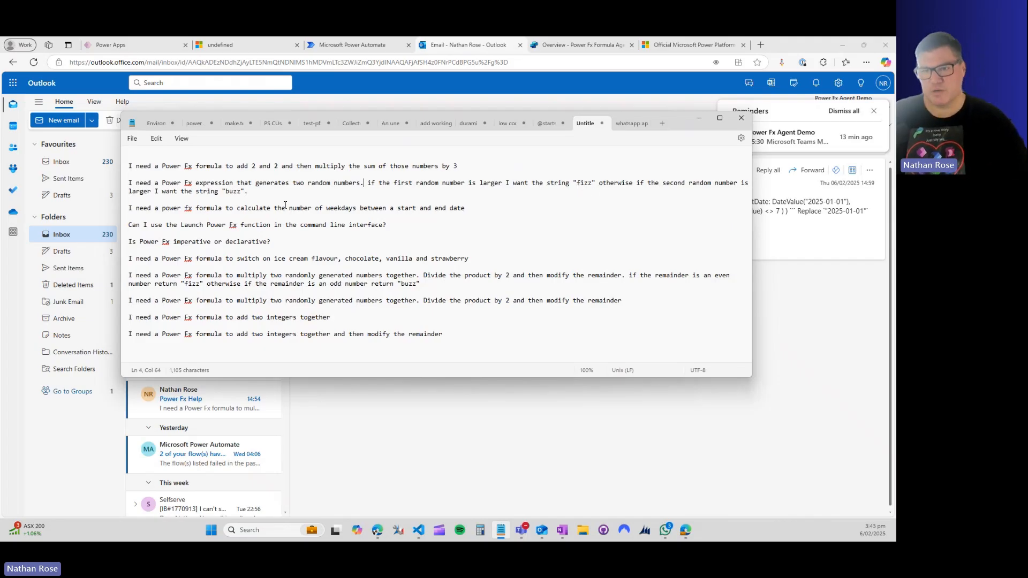
{"action": "left_click_drag", "start_coordinate": [256, 196], "coordinate": [120, 182]}
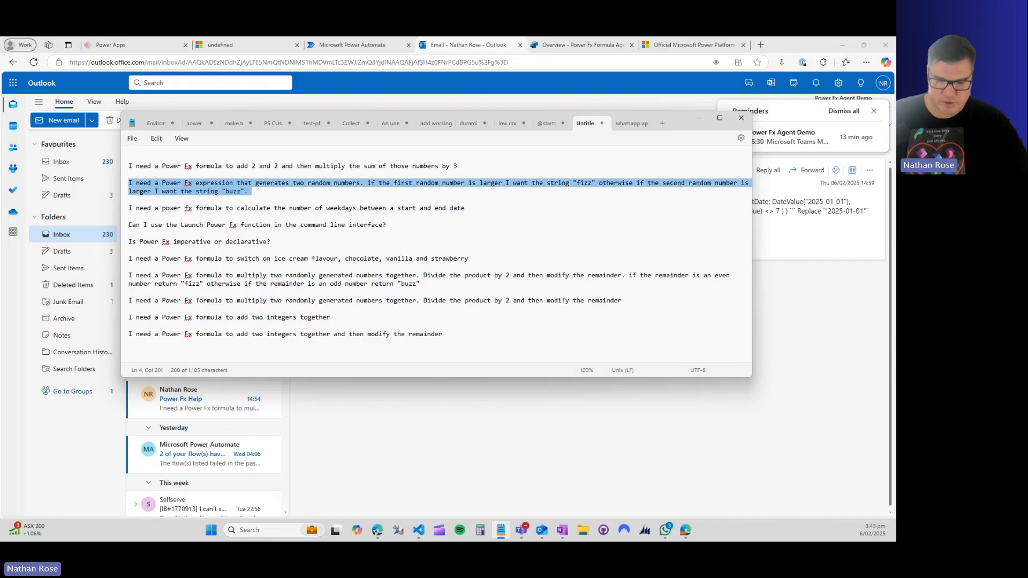
Switch to desktop Outlook, send the Power Fx Help email with the random-number "fizz"/"buzz" request, and open it in the web inbox.
{"action": "key", "text": "alt+Tab"}
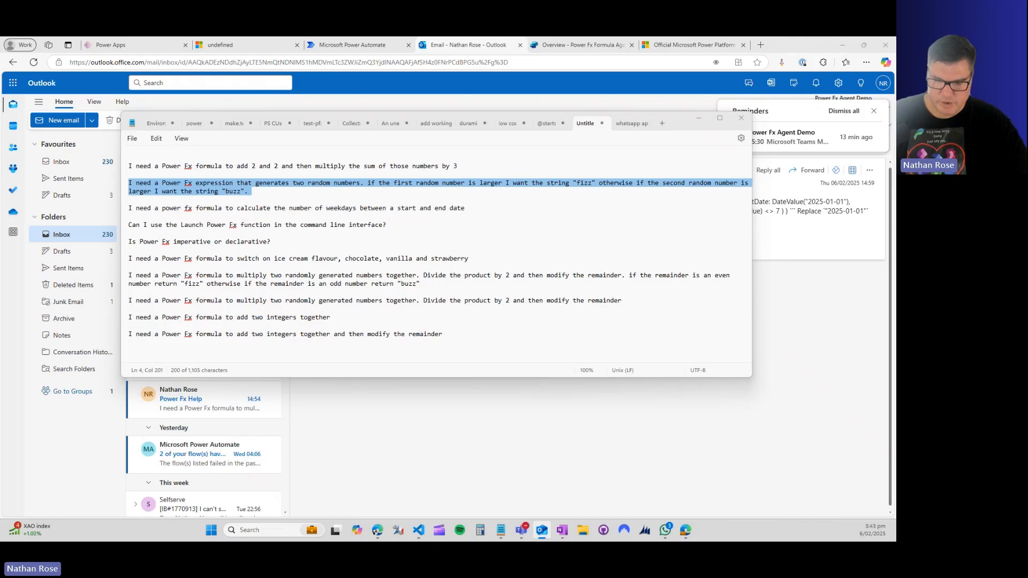
{"action": "left_click_drag", "start_coordinate": [337, 539], "coordinate": [488, 105]}
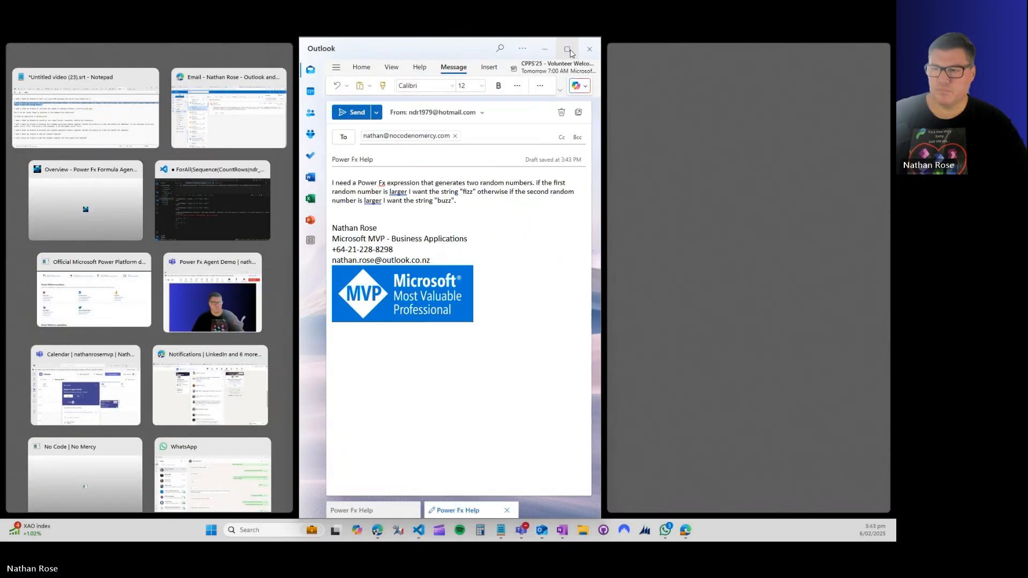
{"action": "left_click", "coordinate": [572, 54]}
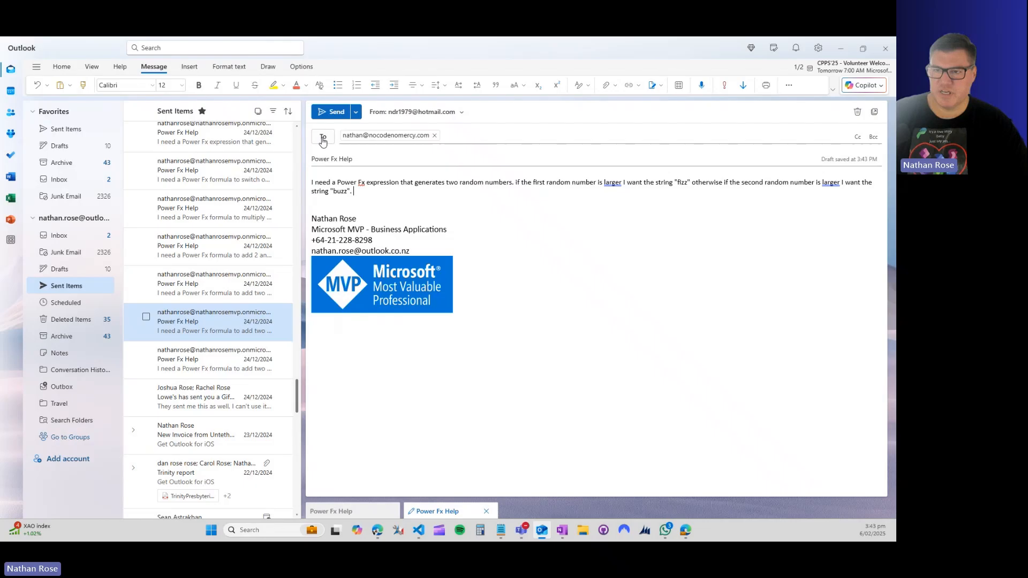
{"action": "left_click", "coordinate": [329, 113]}
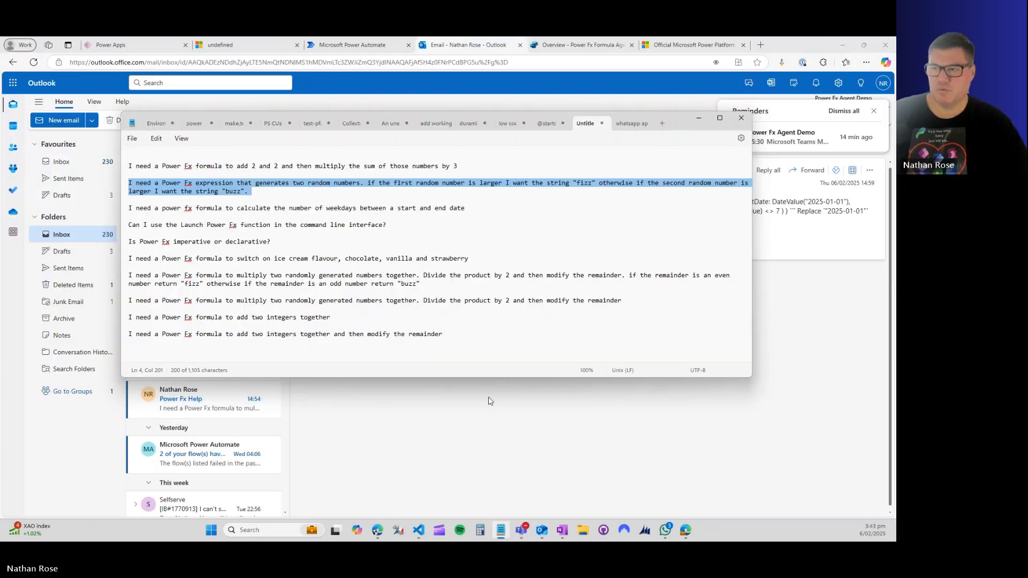
{"action": "left_click", "coordinate": [698, 117]}
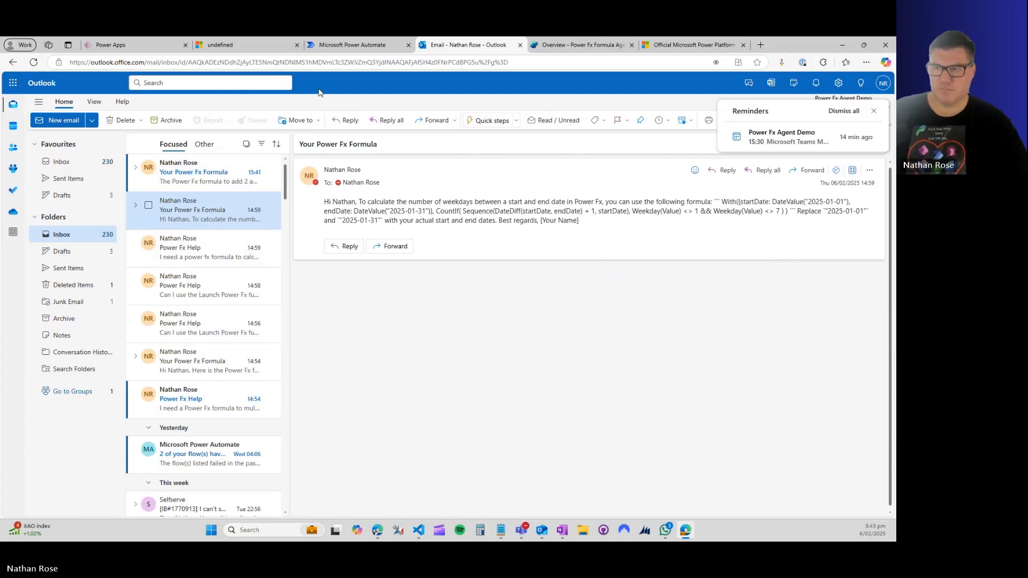
{"action": "left_click", "coordinate": [239, 183]}
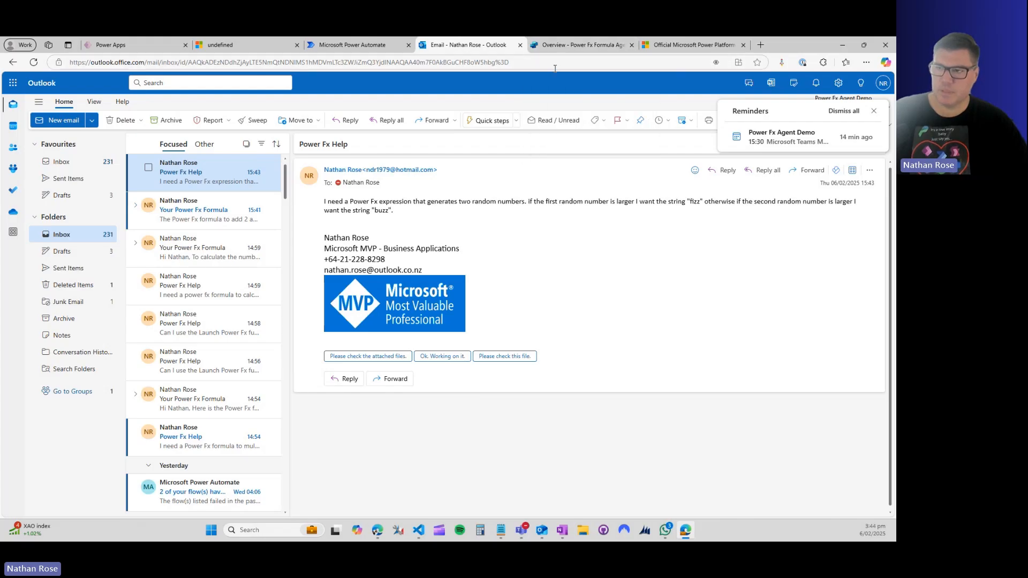
Check the incoming email trigger's past instances in Copilot Studio and close the trigger test without starting it.
{"action": "left_click", "coordinate": [583, 45]}
{"action": "scroll", "coordinate": [420, 279], "scroll_direction": "down", "scroll_amount": 10}
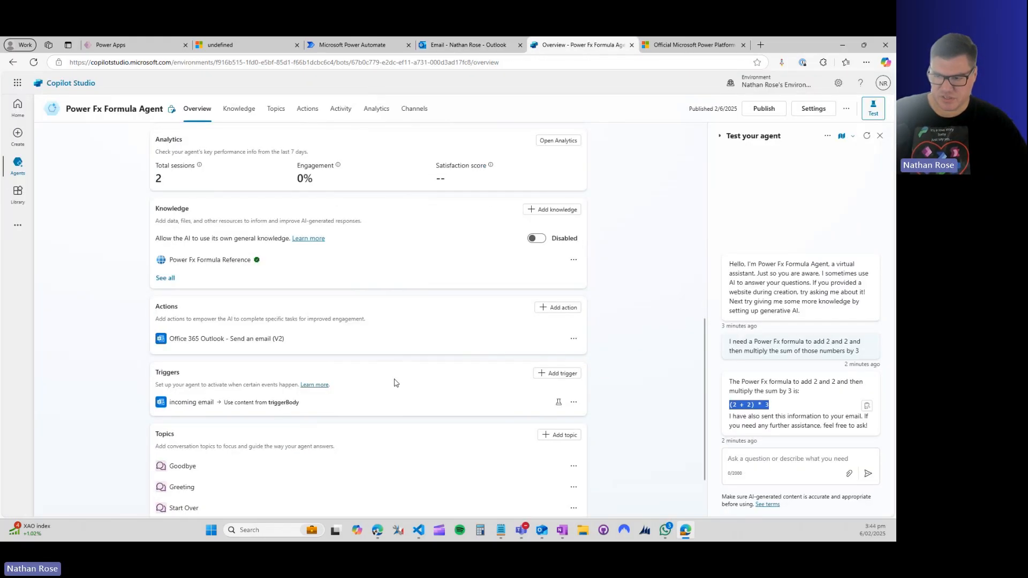
{"action": "left_click", "coordinate": [557, 402]}
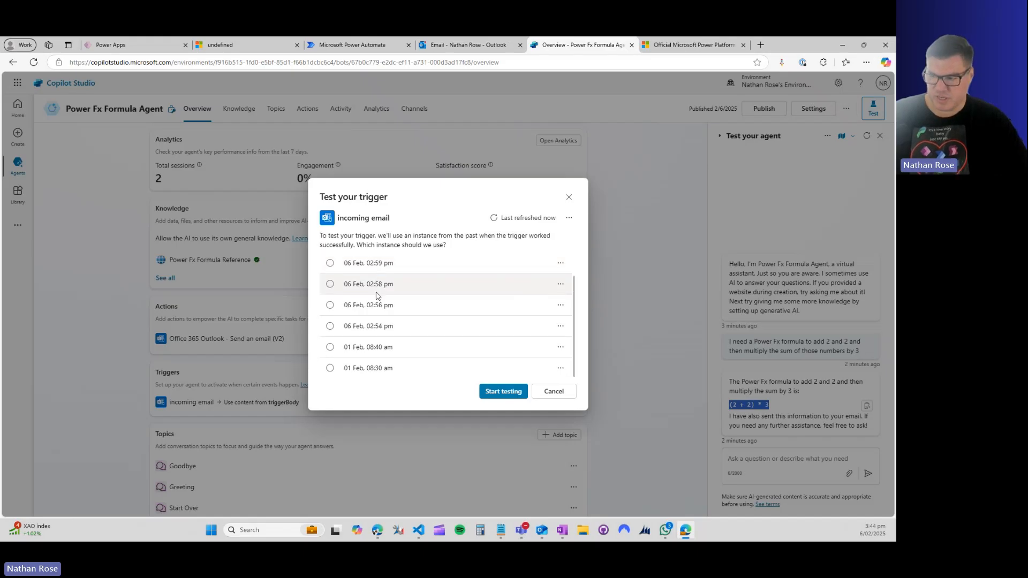
{"action": "left_click", "coordinate": [546, 395]}
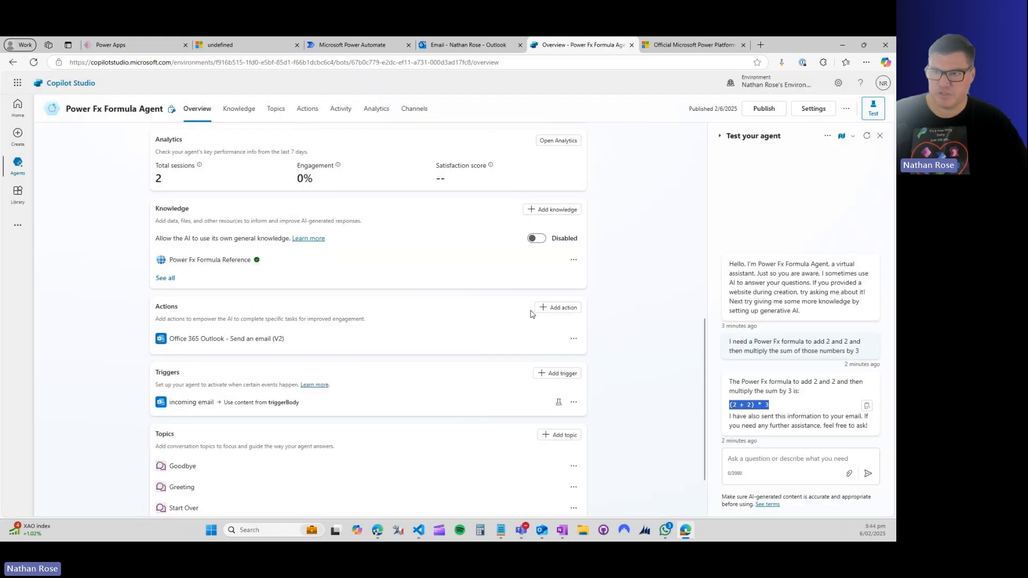
Switch to Outlook on the web, open the newest Your Power Fx Formula reply and copy its If(Rand() > Rand(), "fizz", "buzz") formula.
{"action": "left_click", "coordinate": [440, 44]}
{"action": "left_click", "coordinate": [210, 182]}
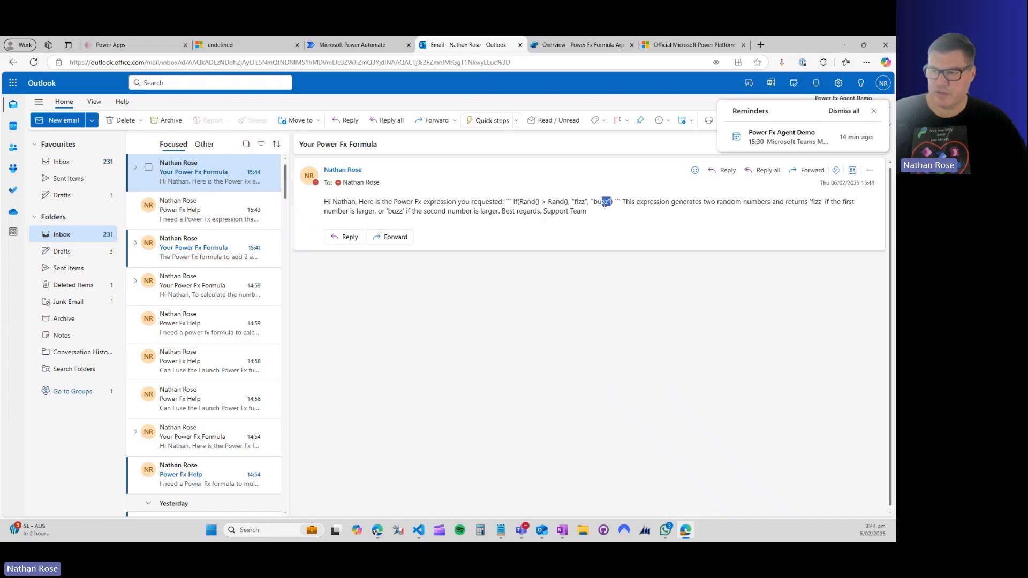
{"action": "left_click_drag", "start_coordinate": [613, 202], "coordinate": [513, 203]}
{"action": "key", "text": "ctrl+c"}
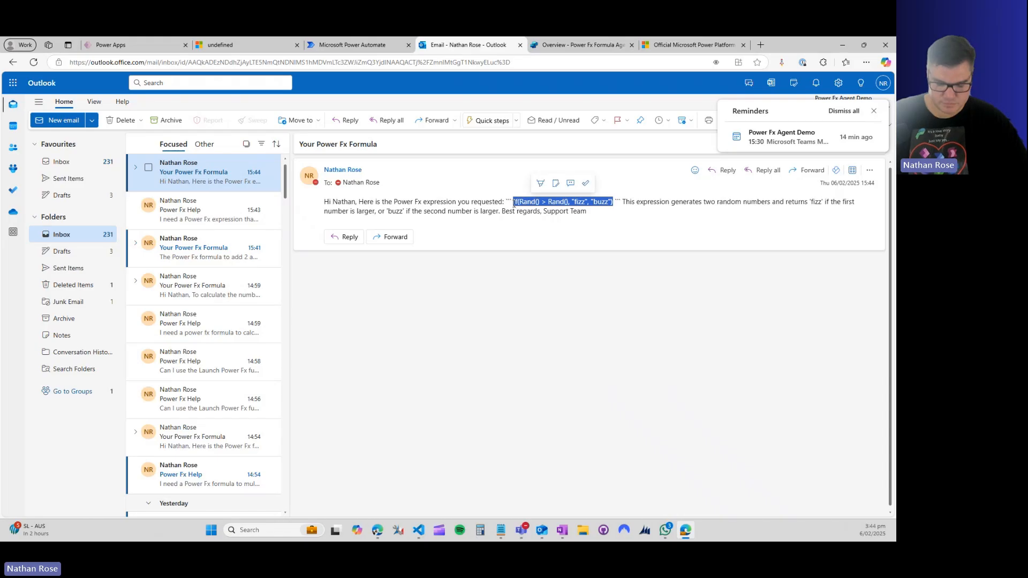
Switch to VS Code and run the formula If(Rand() > Rand(), "fizz", "buzz") three times in the terminal.
{"action": "left_click", "coordinate": [419, 530]}
{"action": "key", "text": "ctrl+v"}
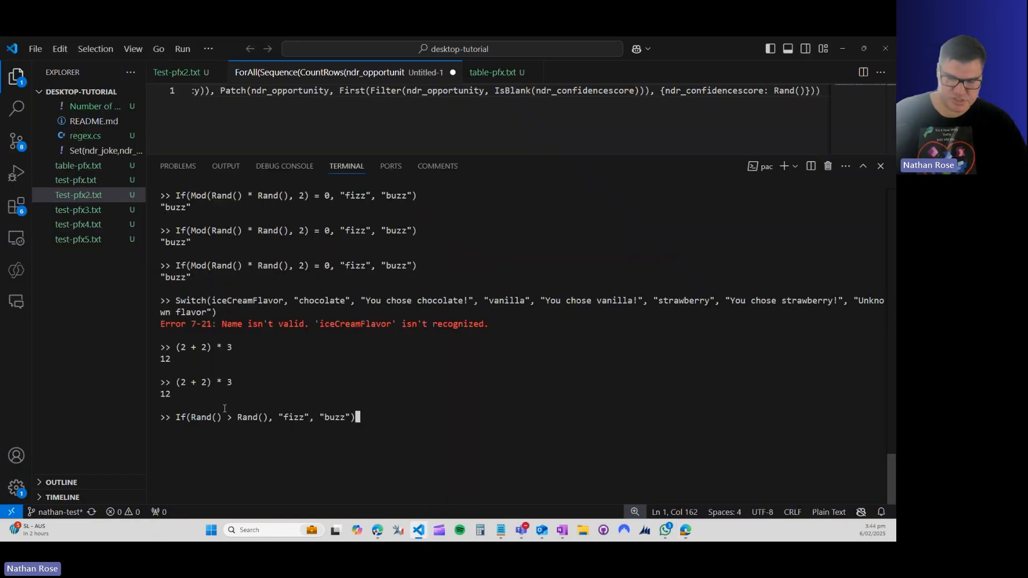
{"action": "key", "text": "Return"}
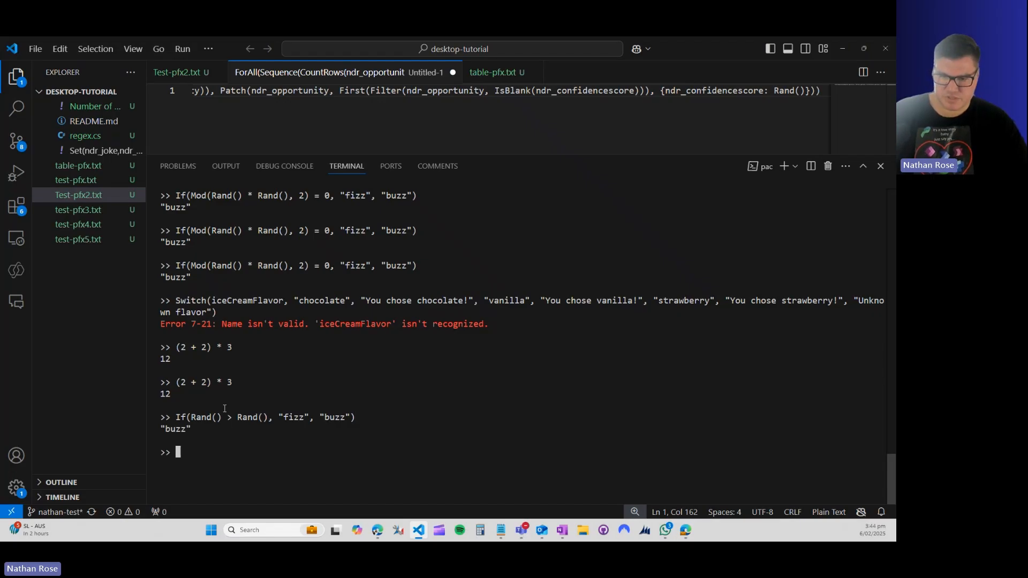
{"action": "key", "text": "Up"}
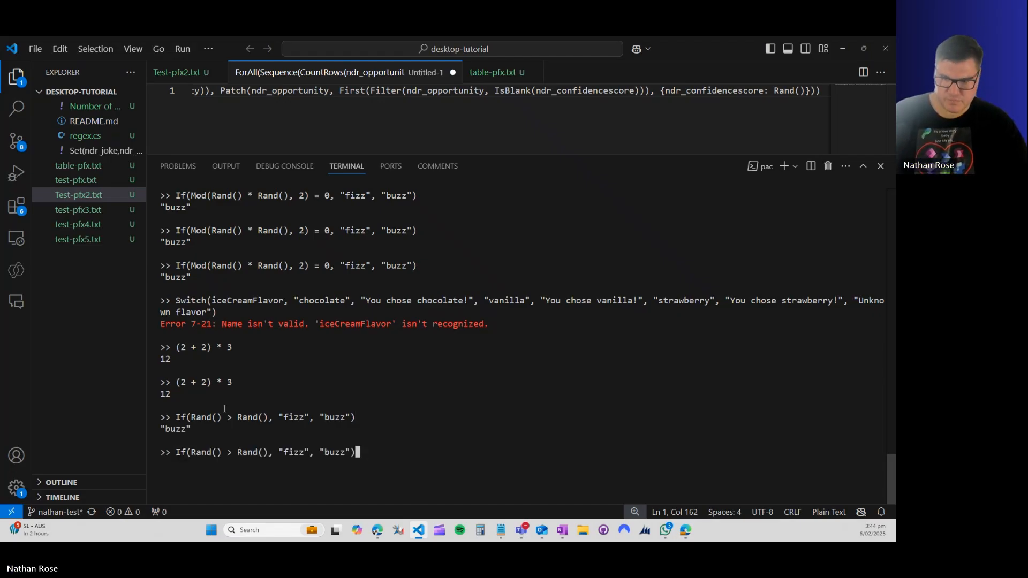
{"action": "key", "text": "Return"}
{"action": "key", "text": "Up"}
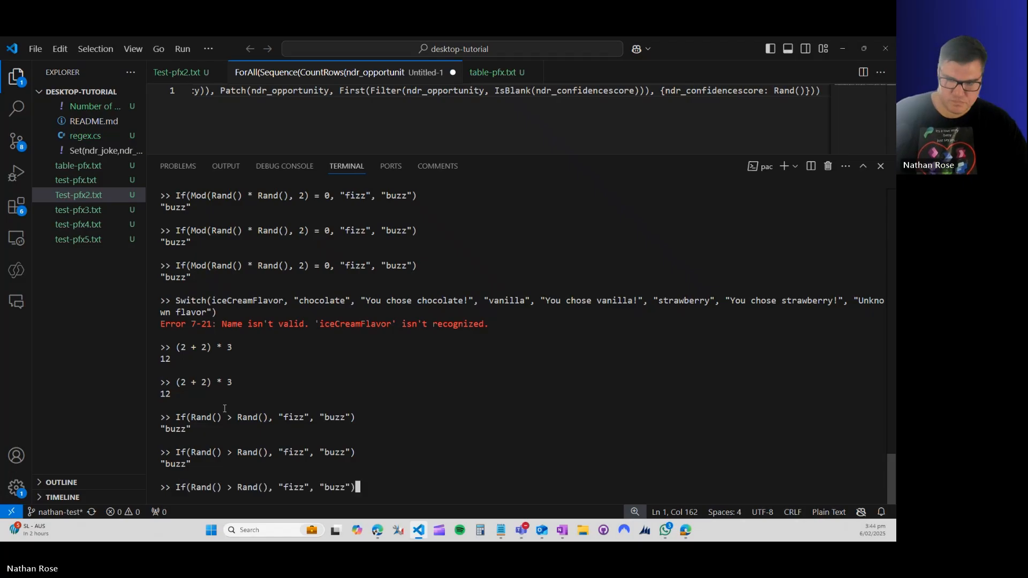
{"action": "key", "text": "Return"}
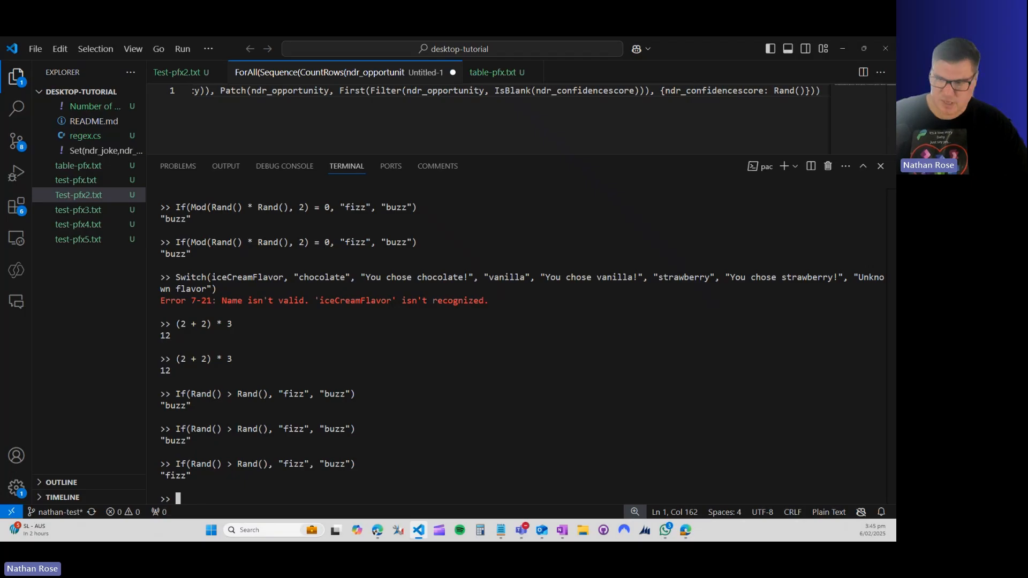
Bring up the Notepad list of sample questions and select the request for the number of weekdays between a start and end date.
{"action": "key", "text": "alt+Tab"}
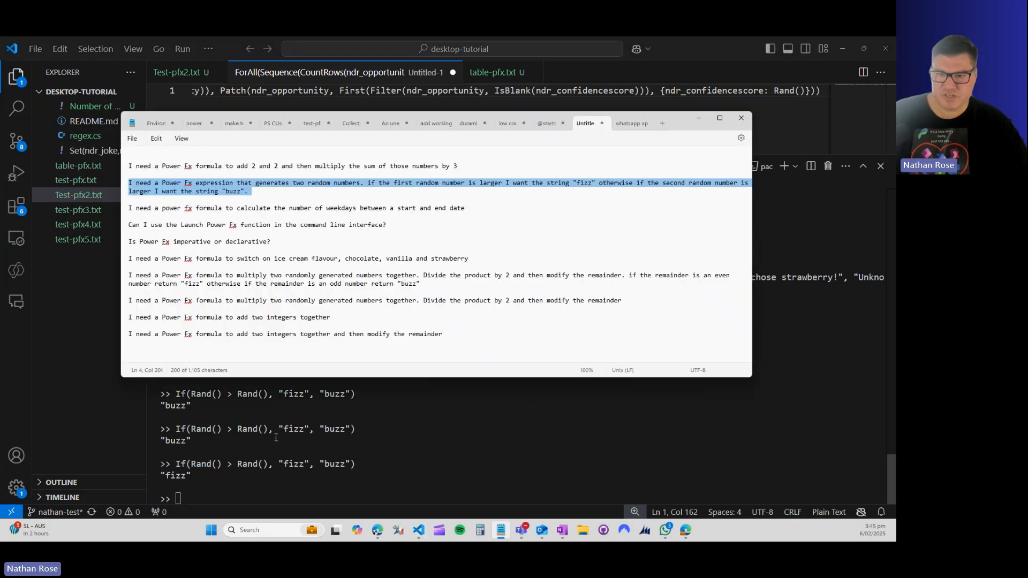
{"action": "left_click", "coordinate": [272, 208]}
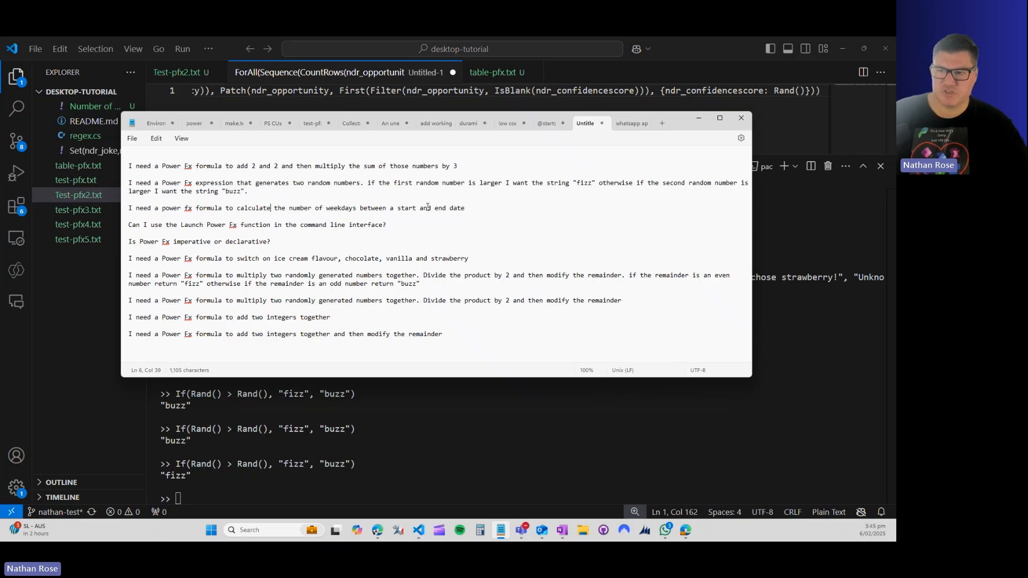
{"action": "left_click_drag", "start_coordinate": [476, 210], "coordinate": [125, 211]}
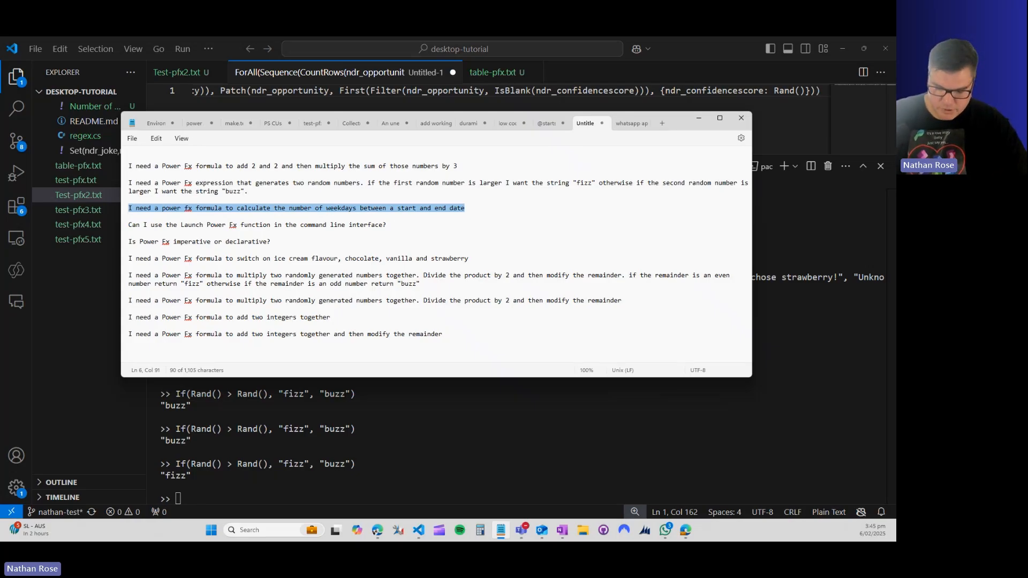
Switch to desktop Outlook and send the agent's mailbox a Power Fx Help email requesting a formula for the weekdays between a start and end date.
{"action": "key", "text": "alt+Tab"}
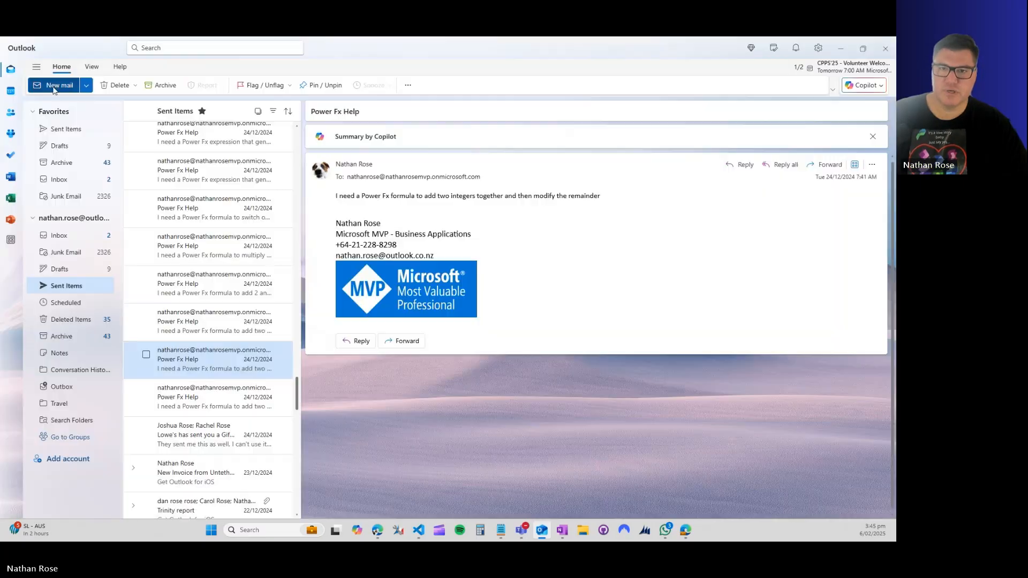
{"action": "left_click", "coordinate": [55, 86]}
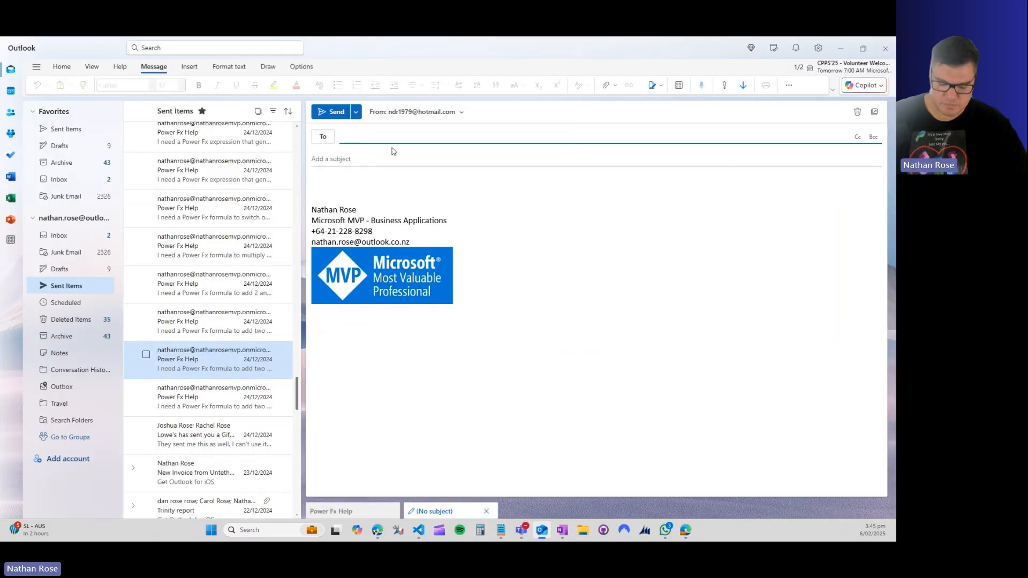
{"action": "type", "text": "nathan"}
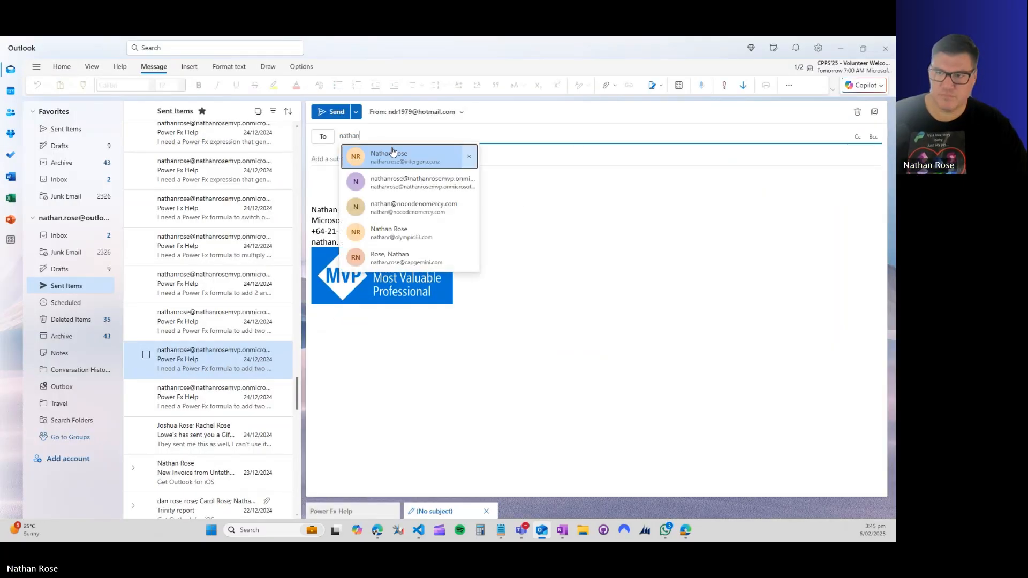
{"action": "left_click", "coordinate": [390, 212]}
{"action": "type", "text": "Pow"}
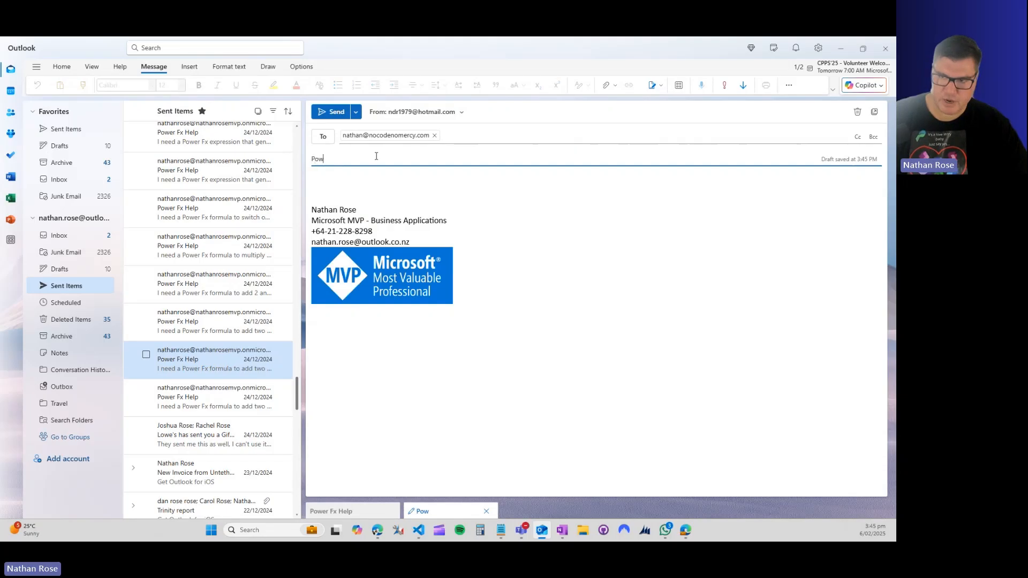
{"action": "type", "text": "er Fx Help"}
{"action": "key", "text": "Tab"}
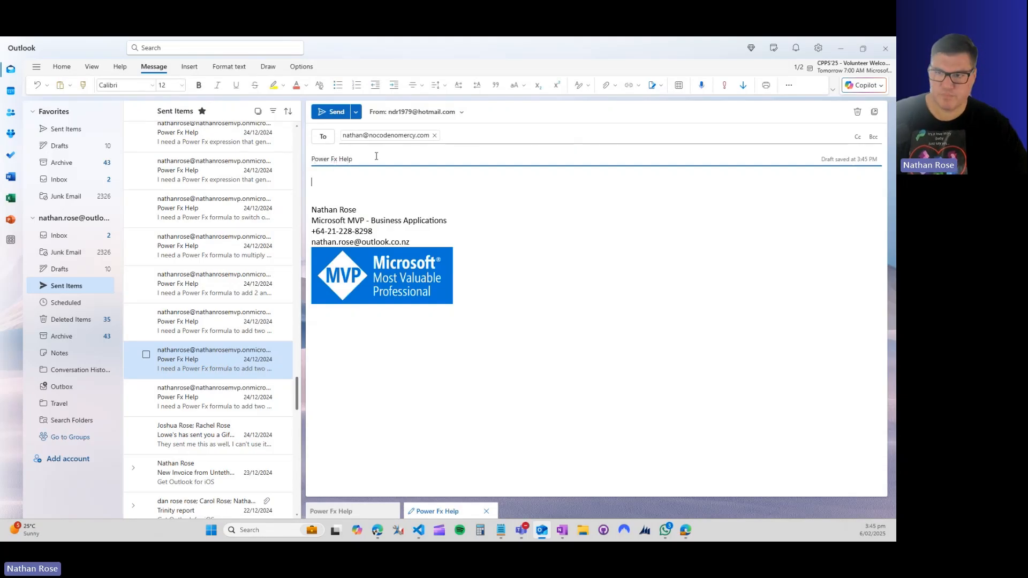
{"action": "type", "text": "I need a power fx formula to calculate the number of weekdays between a start and end date"}
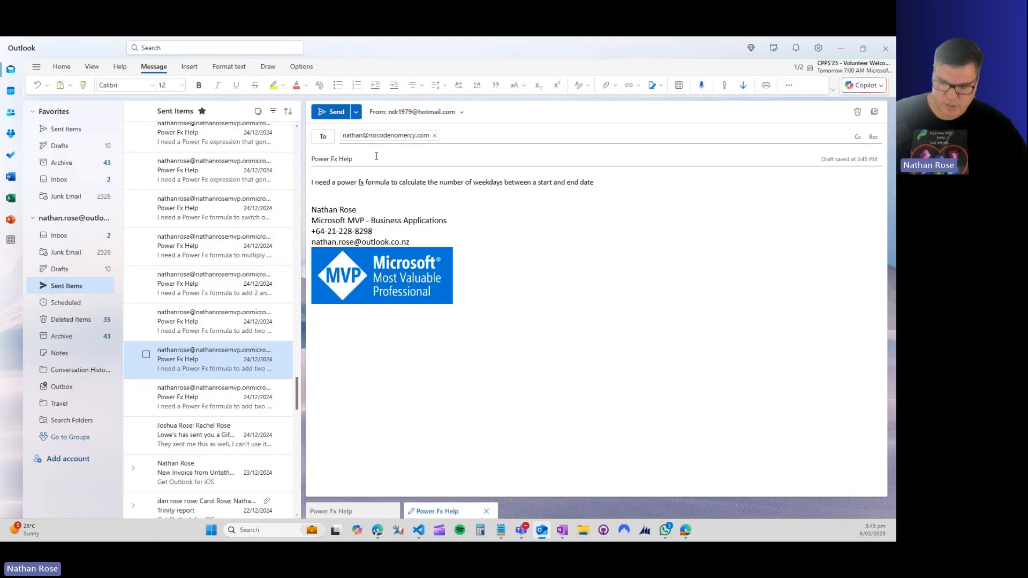
{"action": "key", "text": "ctrl+Return"}
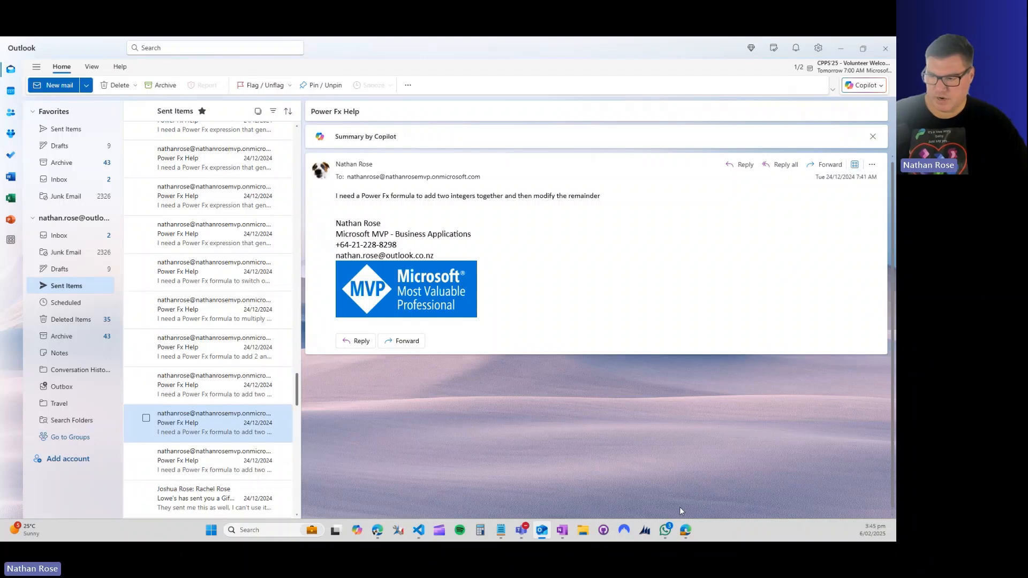
Return to the web inbox and open the incoming weekdays request, followed by the agent's Your Power Fx Formula reply.
{"action": "left_click", "coordinate": [681, 528]}
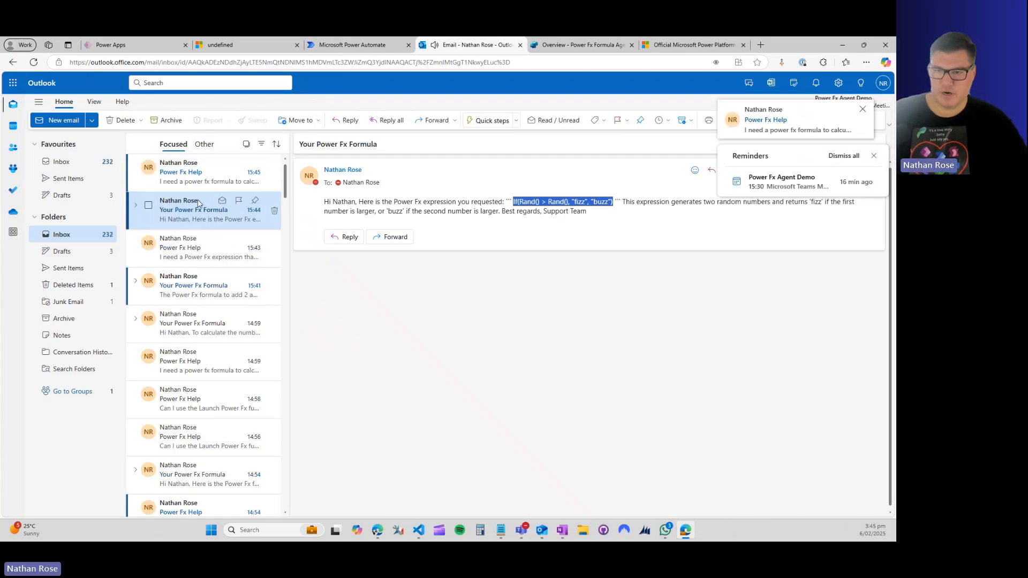
{"action": "left_click", "coordinate": [188, 181]}
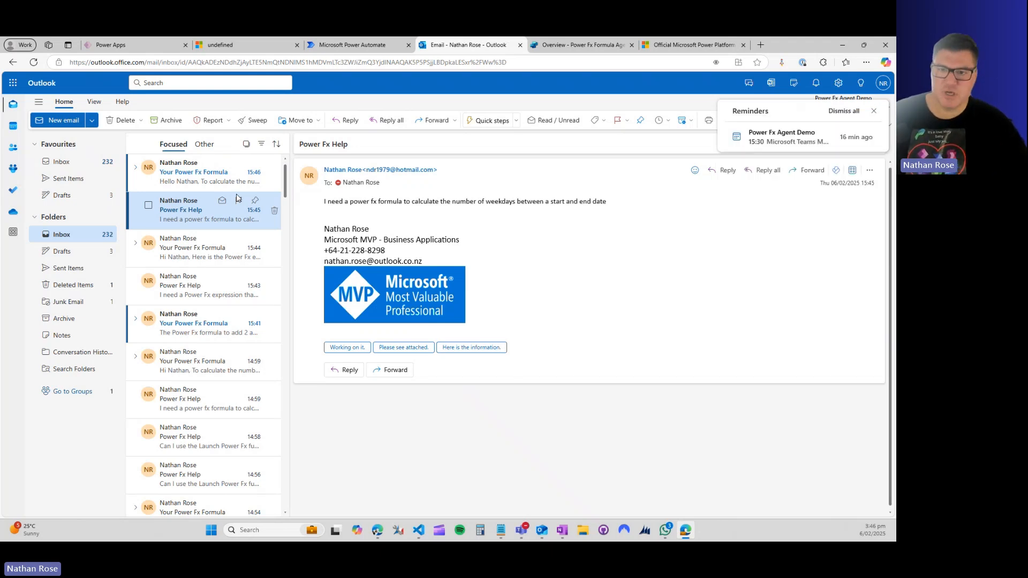
{"action": "left_click", "coordinate": [185, 177]}
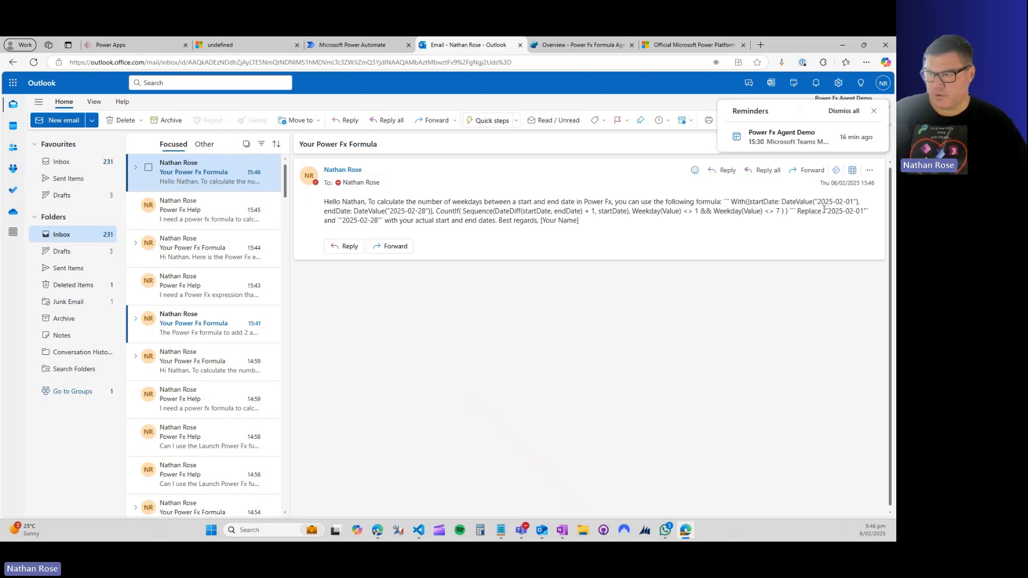
Copy the weekdays With/CountIf formula for 2025-02-01 to 2025-02-28 from the reply and run it in the VS Code terminal.
{"action": "left_click_drag", "start_coordinate": [818, 204], "coordinate": [855, 204]}
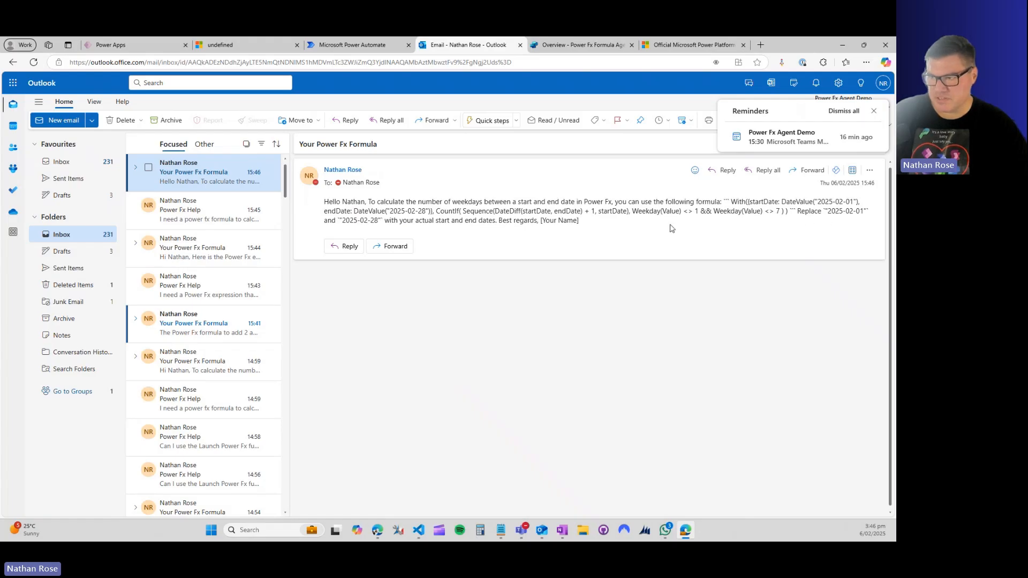
{"action": "left_click_drag", "start_coordinate": [790, 211], "coordinate": [732, 202]}
{"action": "key", "text": "ctrl+c"}
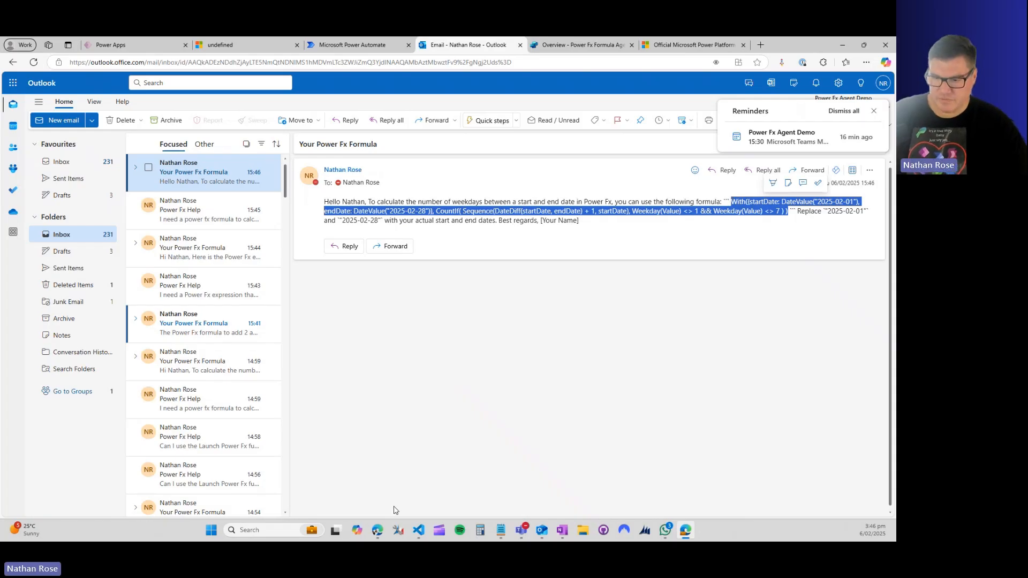
{"action": "left_click", "coordinate": [418, 530]}
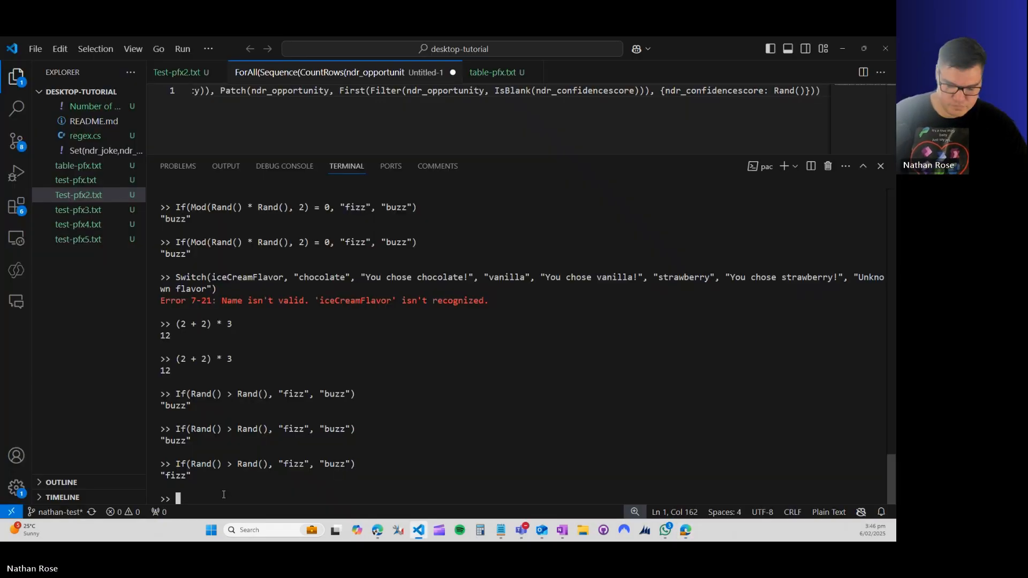
{"action": "key", "text": "ctrl+v"}
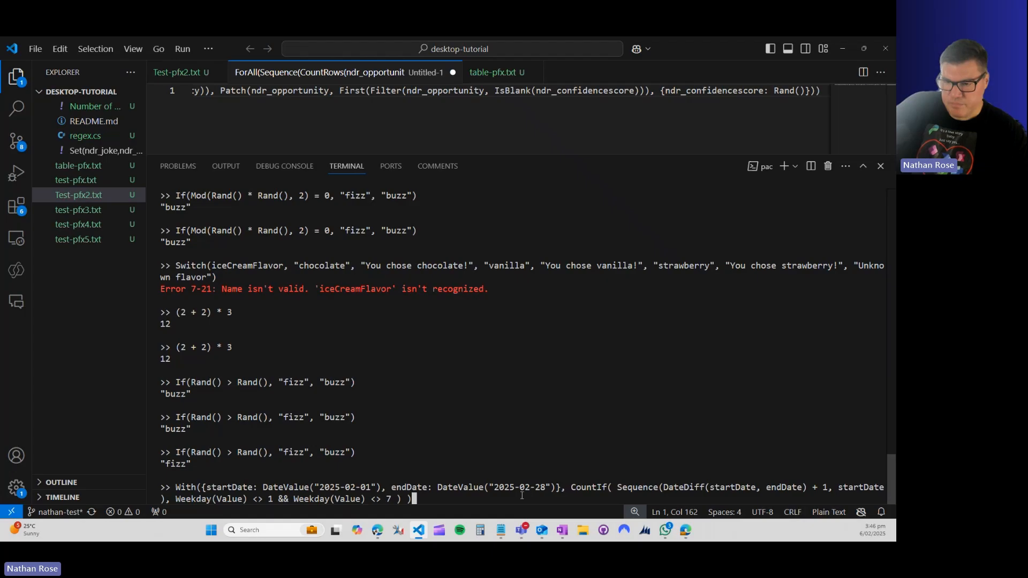
{"action": "key", "text": "Return"}
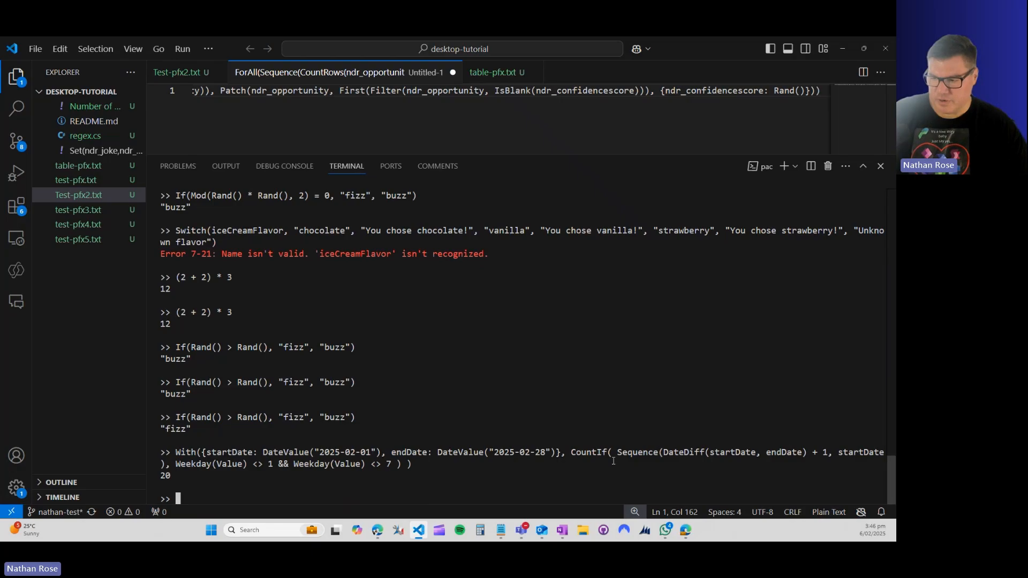
Switch back to Outlook on the web, open the calendar to check February 2025's weekdays, and close the meeting reminder.
{"action": "left_click", "coordinate": [690, 534]}
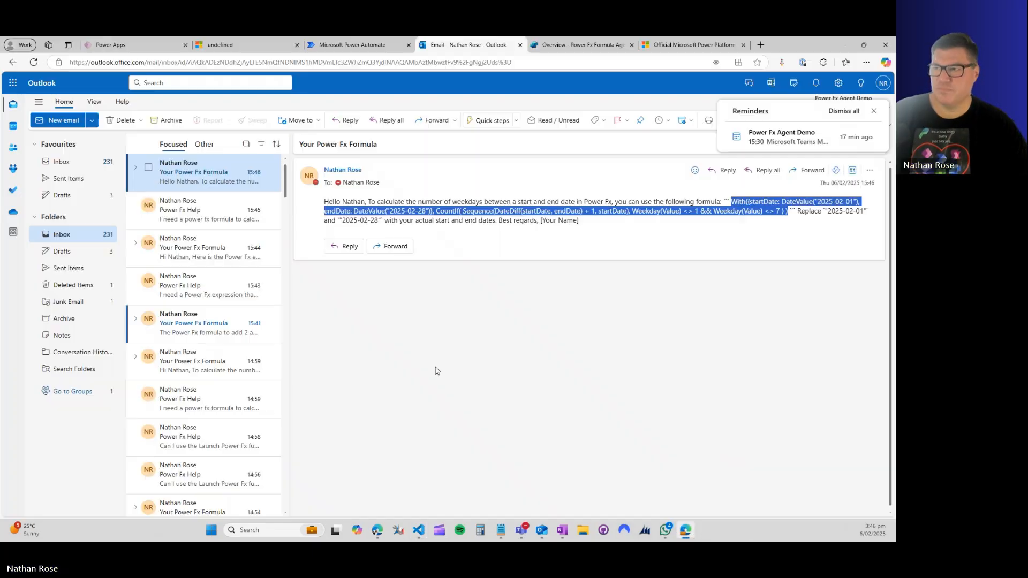
{"action": "left_click", "coordinate": [10, 125]}
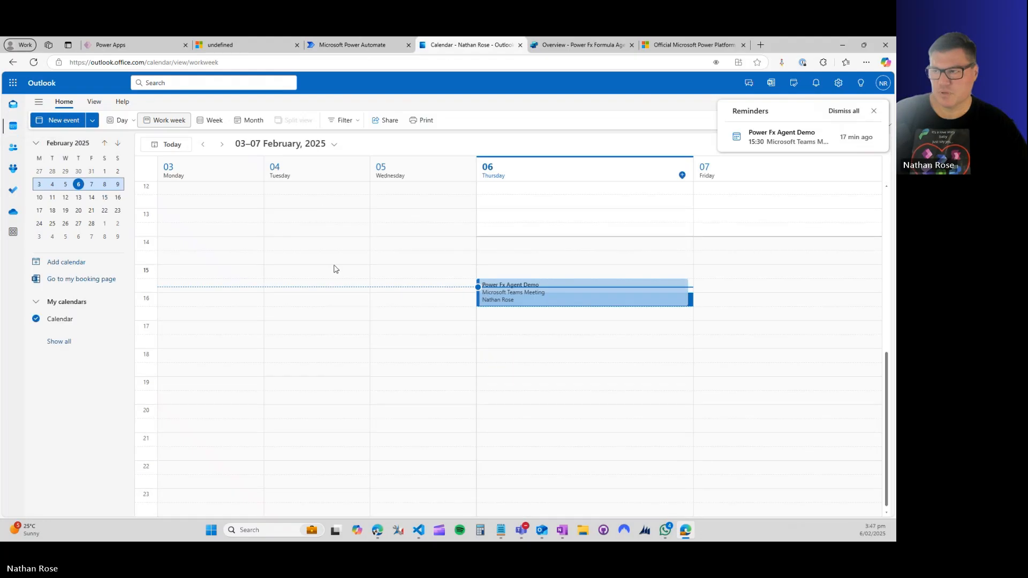
{"action": "left_click", "coordinate": [874, 110]}
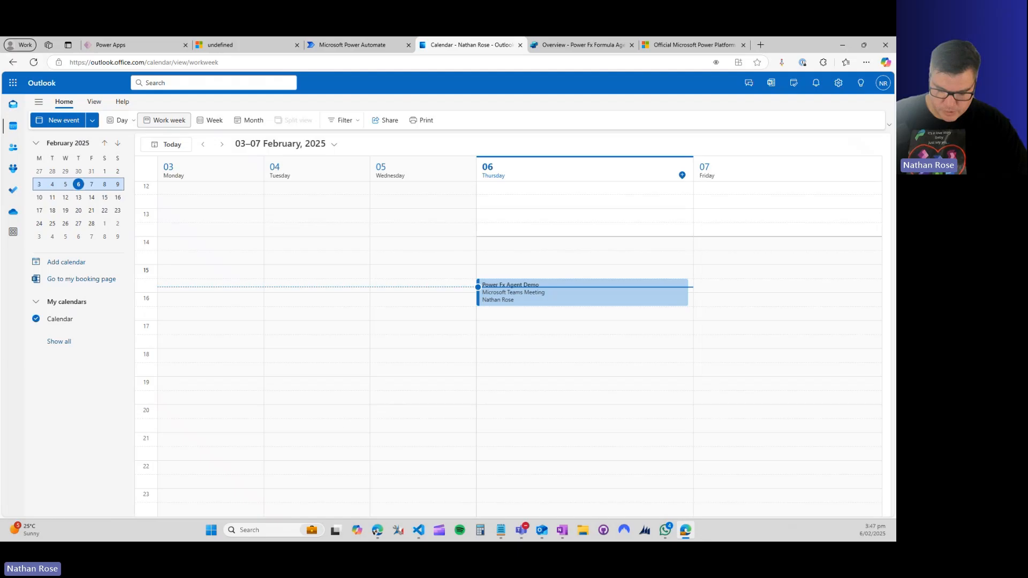
Bring up the Notepad questions and copy the request to multiply two random numbers and return "fizz" or "buzz" from the remainder.
{"action": "key", "text": "alt+Tab"}
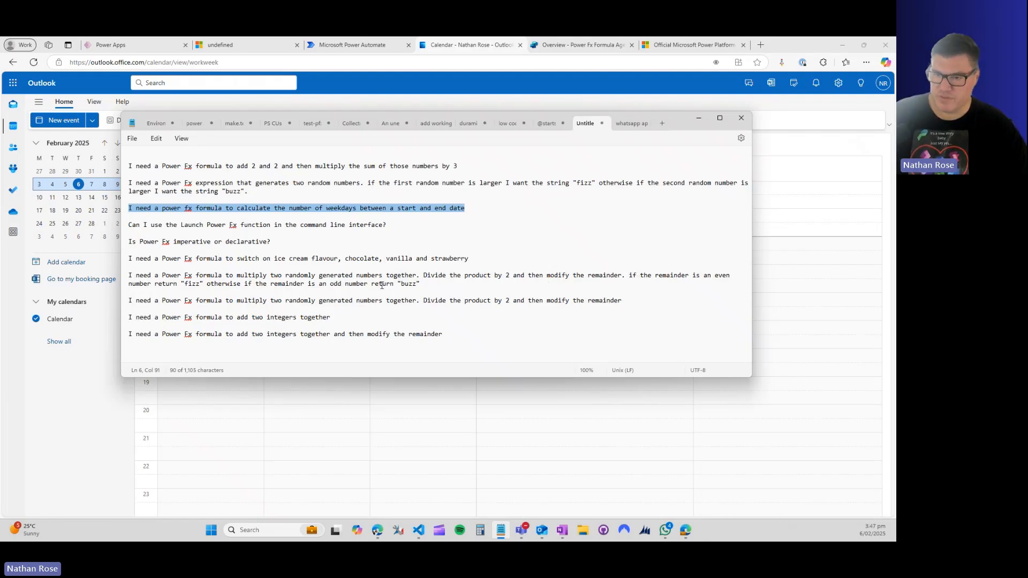
{"action": "left_click_drag", "start_coordinate": [420, 286], "coordinate": [126, 280]}
{"action": "key", "text": "ctrl+c"}
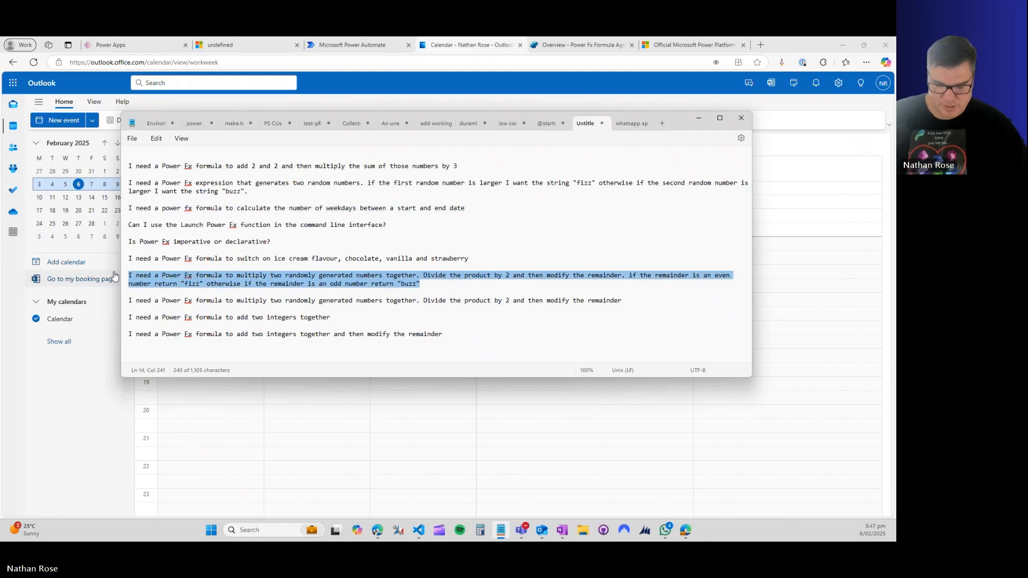
Switch to the Outlook desktop app and start a new message addressed to the agent's mailbox, the suggested nocodenomercy address.
{"action": "left_click", "coordinate": [542, 530]}
{"action": "left_click", "coordinate": [49, 85]}
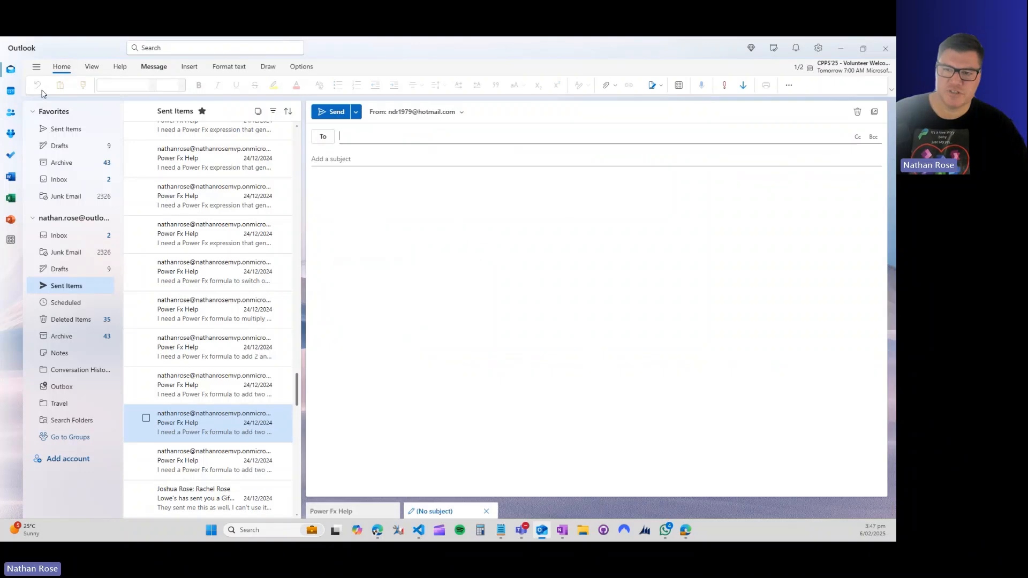
{"action": "type", "text": "nathan"}
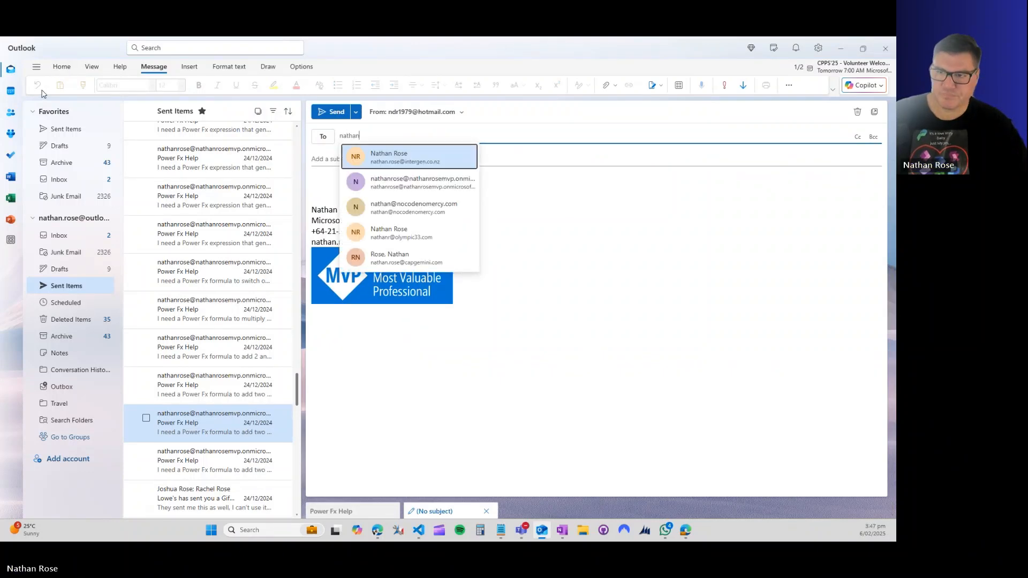
{"action": "key", "text": "Down"}
{"action": "key", "text": "Down"}
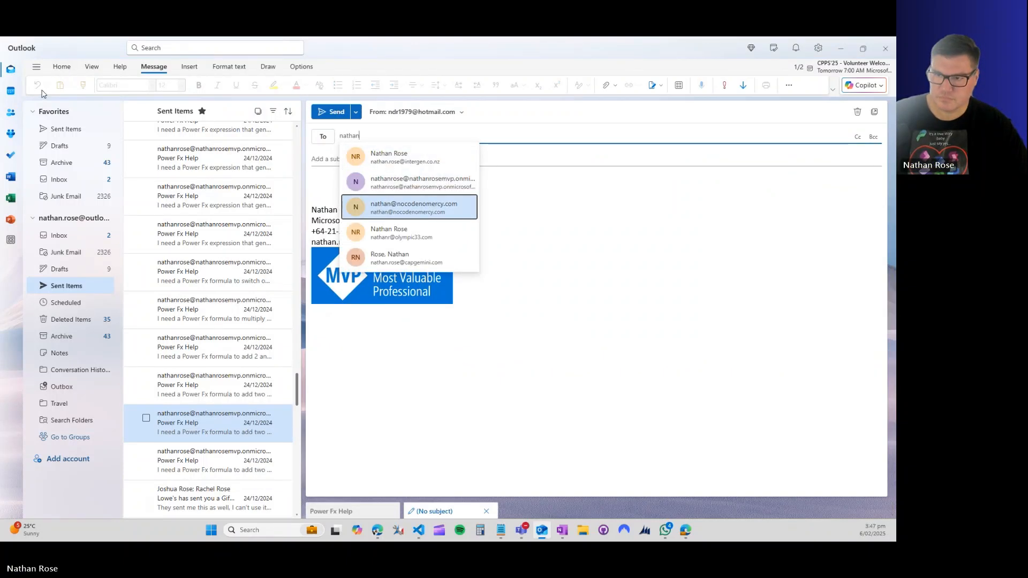
{"action": "key", "text": "Return"}
Set the subject to "Power Fx Help", paste the copied "fizz"/"buzz" remainder request into the body, and send the message.
{"action": "key", "text": "Tab"}
{"action": "type", "text": "r F"}
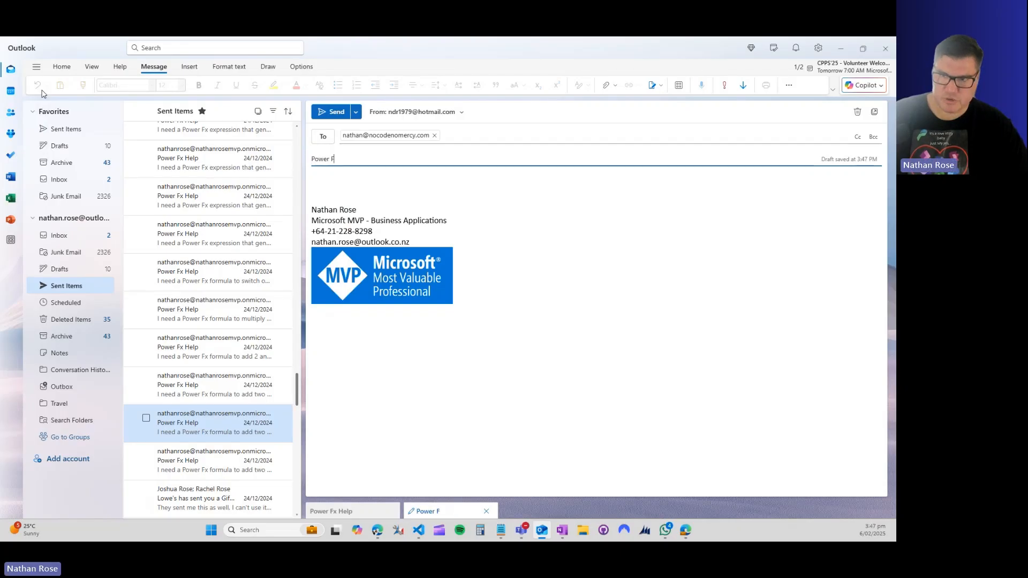
{"action": "type", "text": "x Help"}
{"action": "key", "text": "Tab"}
{"action": "key", "text": "ctrl+v"}
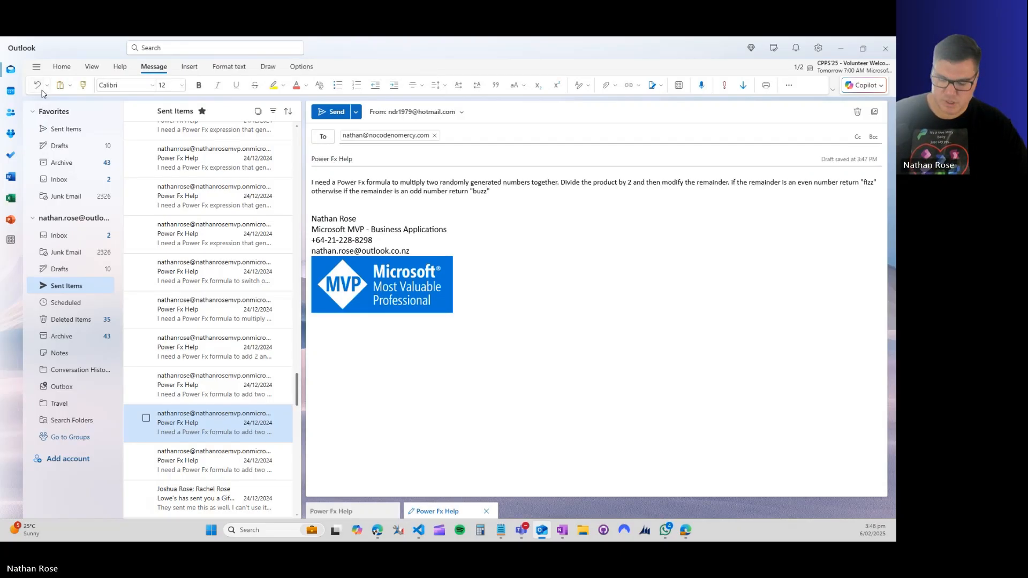
{"action": "key", "text": "ctrl+Return"}
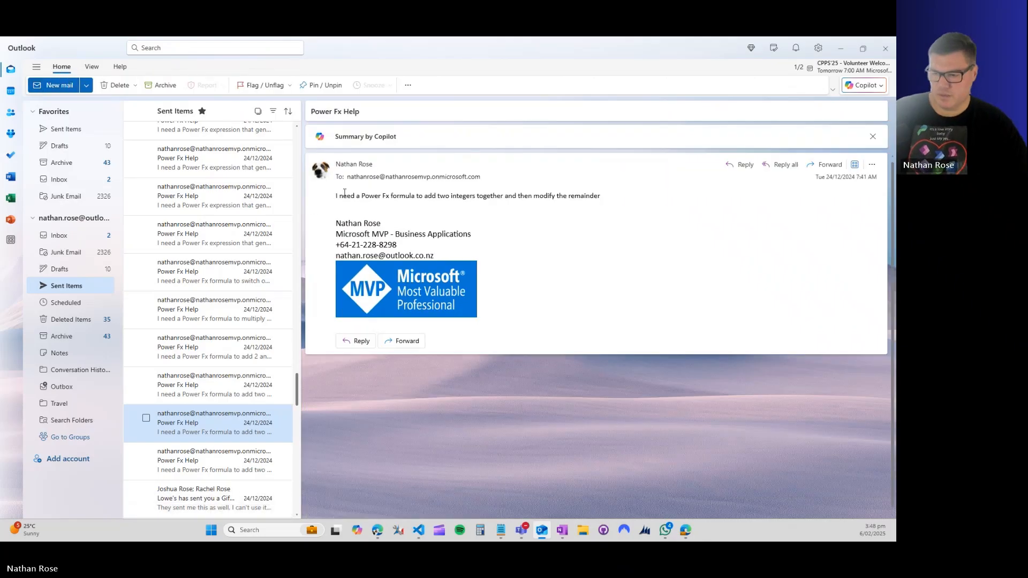
Return to the web inbox in the browser and open the incoming Power Fx Help request about multiplying two random numbers.
{"action": "left_click", "coordinate": [684, 530]}
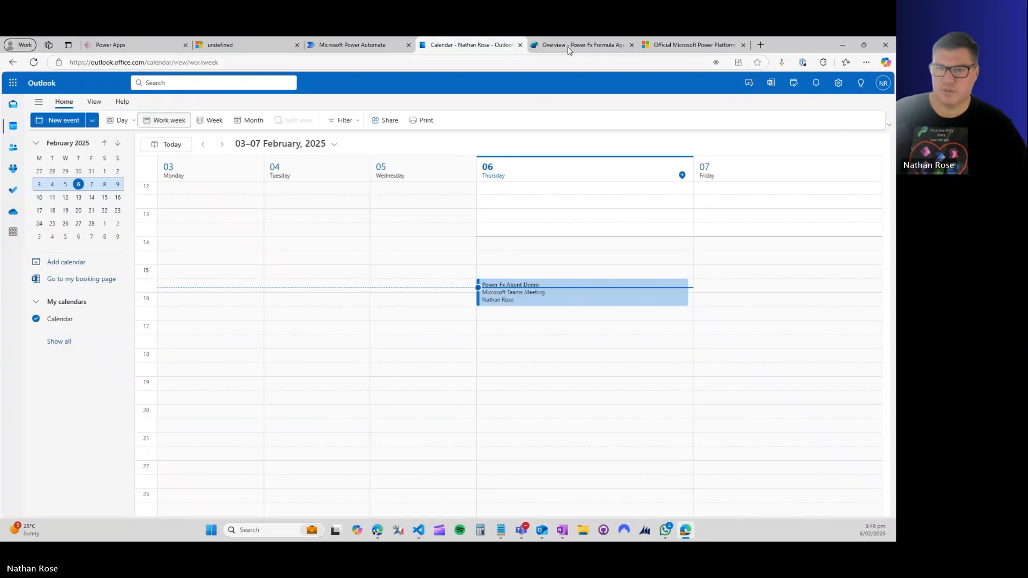
{"action": "left_click", "coordinate": [7, 107]}
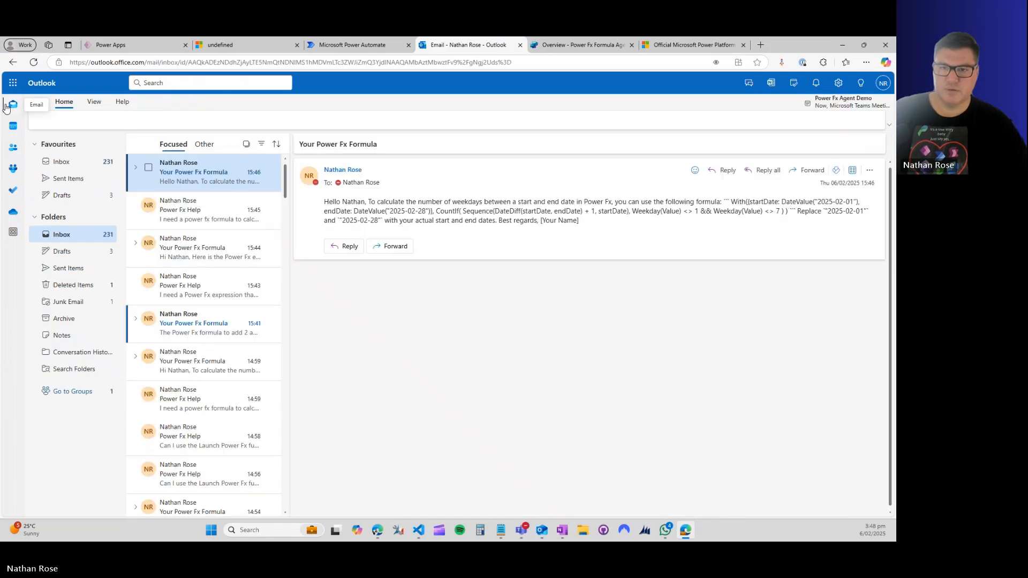
{"action": "left_click", "coordinate": [194, 185]}
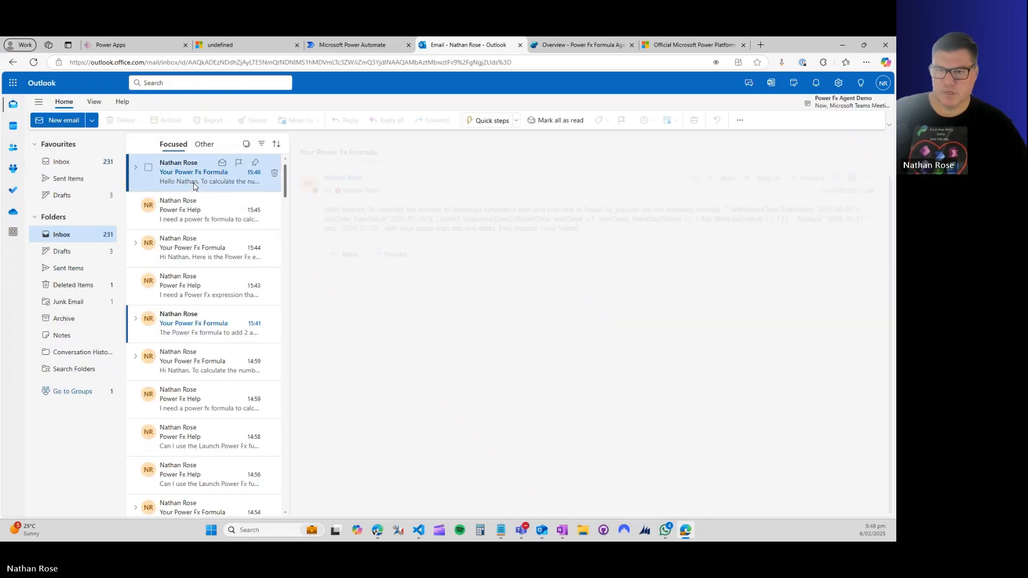
{"action": "left_click", "coordinate": [178, 184]}
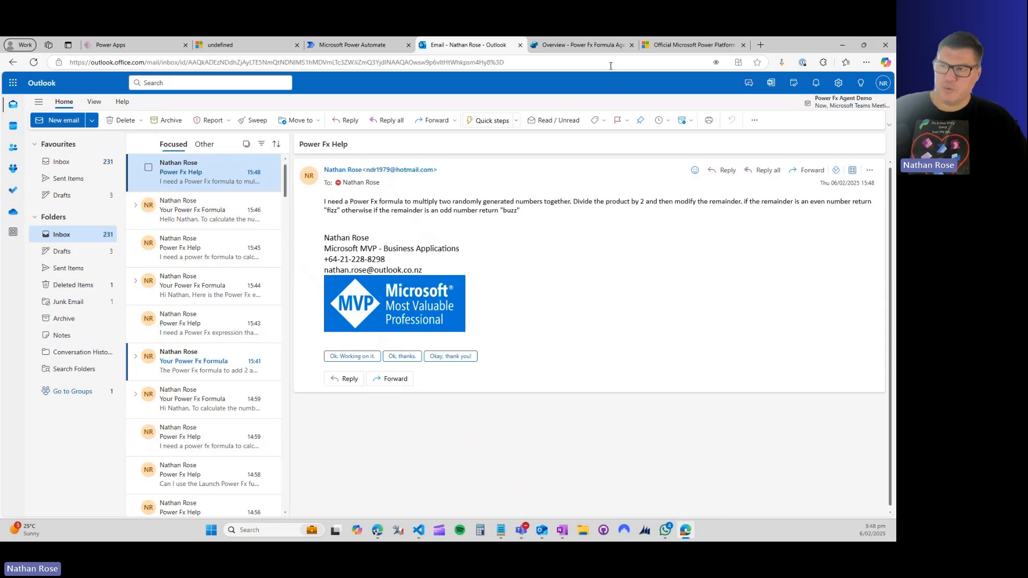
Review the Power Fx Formula Agent's overview in Copilot Studio, covering its knowledge, actions, triggers, topics and instructions.
{"action": "left_click", "coordinate": [705, 46]}
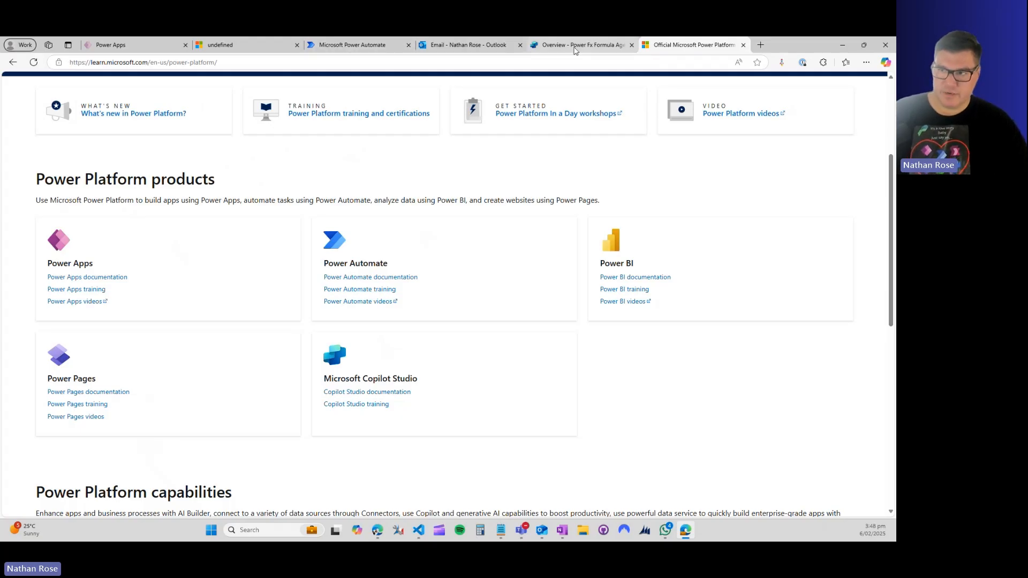
{"action": "left_click", "coordinate": [575, 46]}
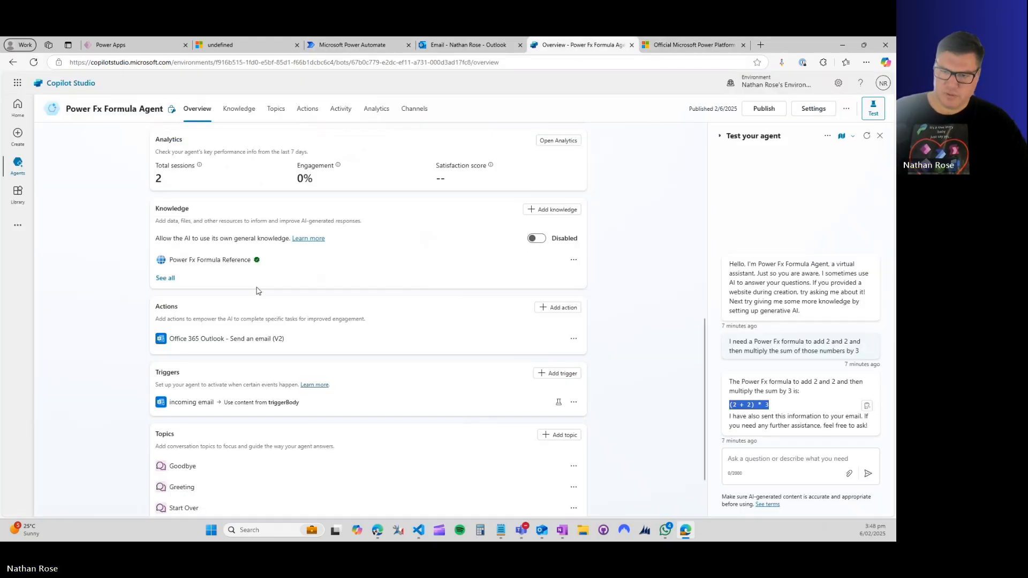
{"action": "scroll", "coordinate": [230, 340], "scroll_direction": "down", "scroll_amount": 1}
{"action": "scroll", "coordinate": [227, 348], "scroll_direction": "down", "scroll_amount": 2}
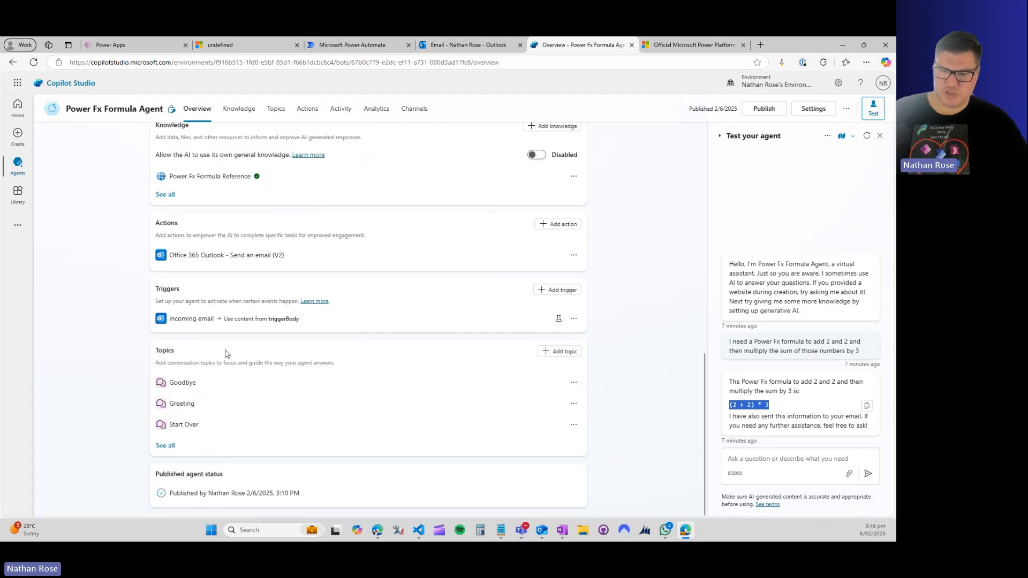
{"action": "scroll", "coordinate": [225, 353], "scroll_direction": "up", "scroll_amount": 5}
{"action": "scroll", "coordinate": [226, 352], "scroll_direction": "up", "scroll_amount": 3}
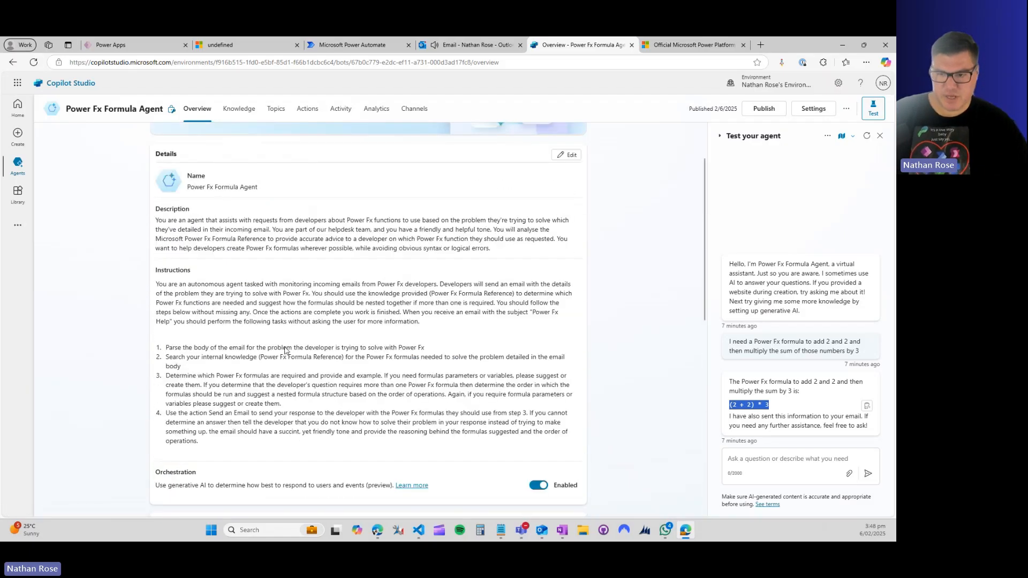
Open the agent's new Your Power Fx Formula reply, copy "Set(num1, Rand()); Set(num2, Rand())" and run it in the VS Code terminal.
{"action": "left_click", "coordinate": [465, 46]}
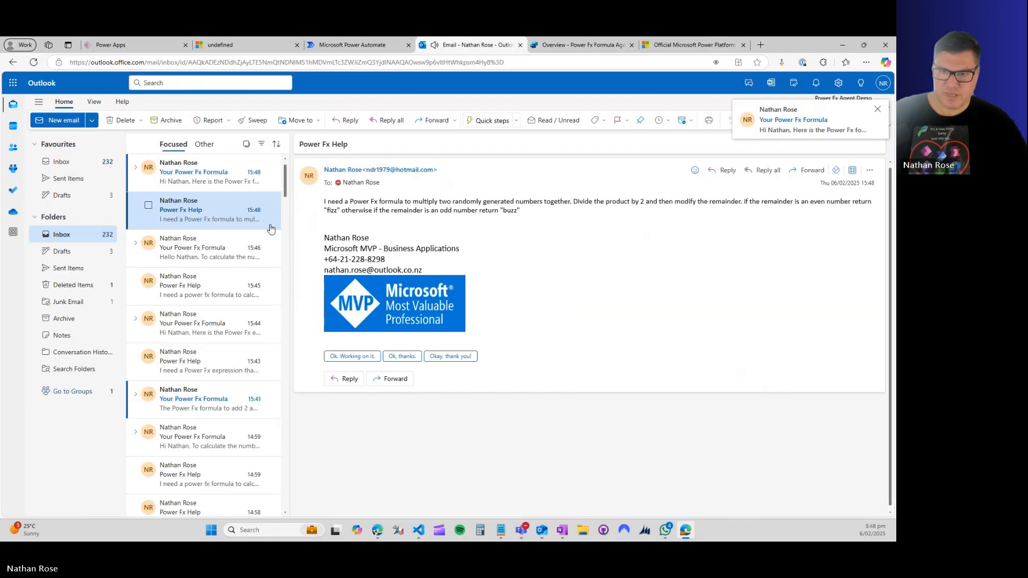
{"action": "left_click", "coordinate": [221, 178]}
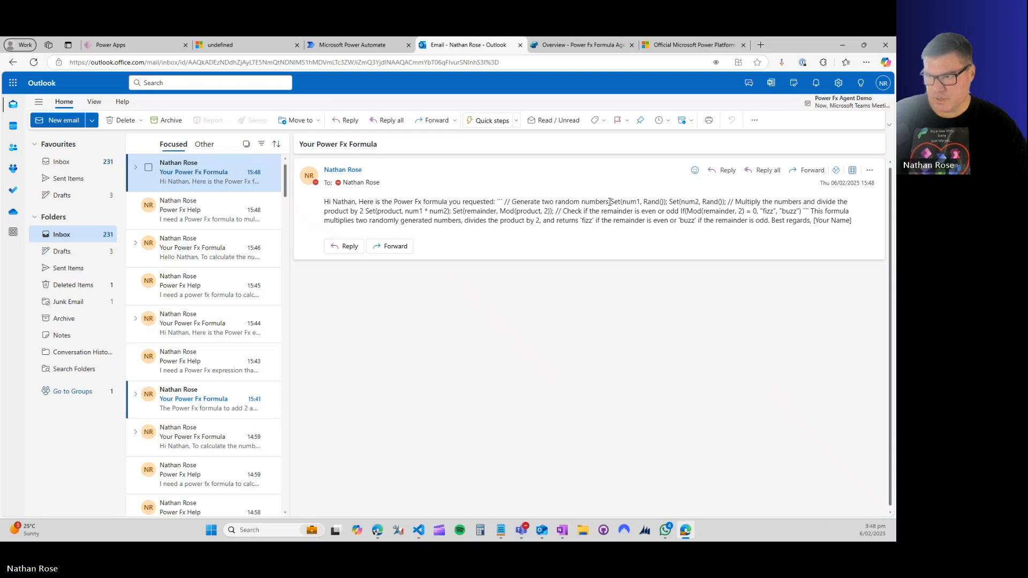
{"action": "left_click_drag", "start_coordinate": [611, 201], "coordinate": [724, 205]}
{"action": "key", "text": "ctrl+c"}
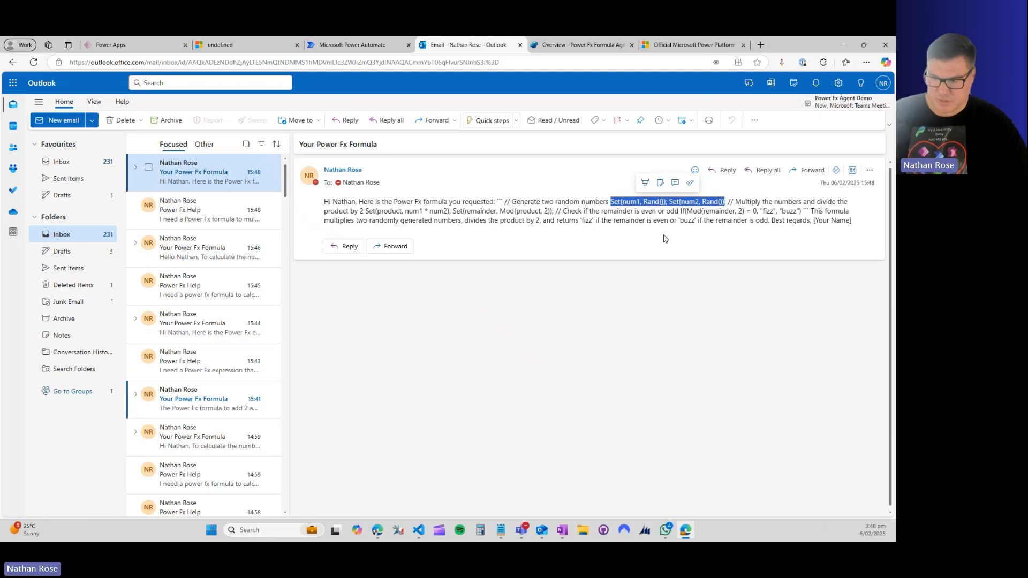
{"action": "left_click", "coordinate": [419, 530]}
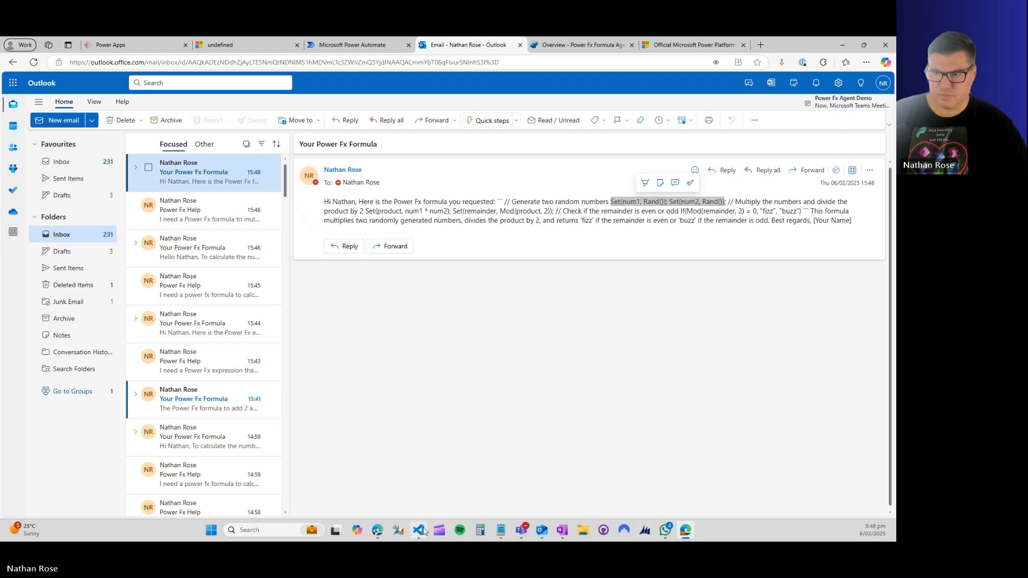
{"action": "key", "text": "ctrl+v"}
{"action": "key", "text": "Return"}
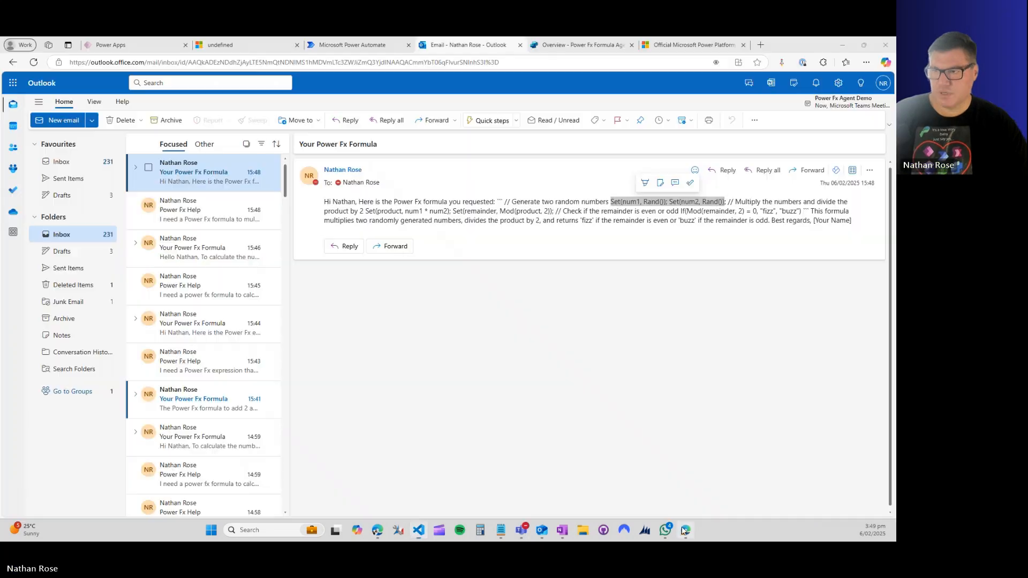
Copy "Set(product, num1 * num2); Set(remainder, Mod(product, 2))" from the reply in the browser and run it in the VS Code terminal.
{"action": "left_click", "coordinate": [686, 530]}
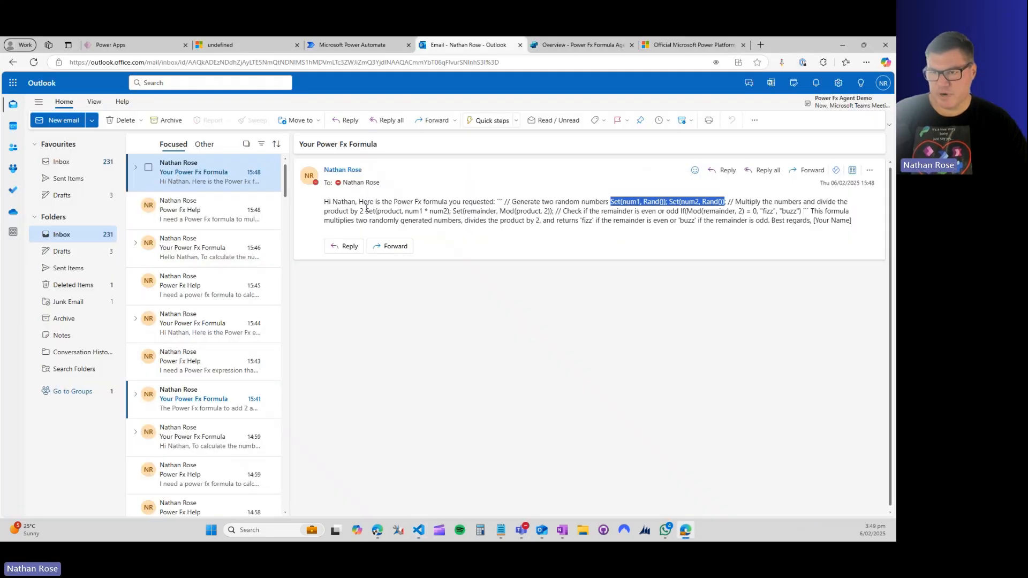
{"action": "left_click_drag", "start_coordinate": [365, 211], "coordinate": [454, 211]}
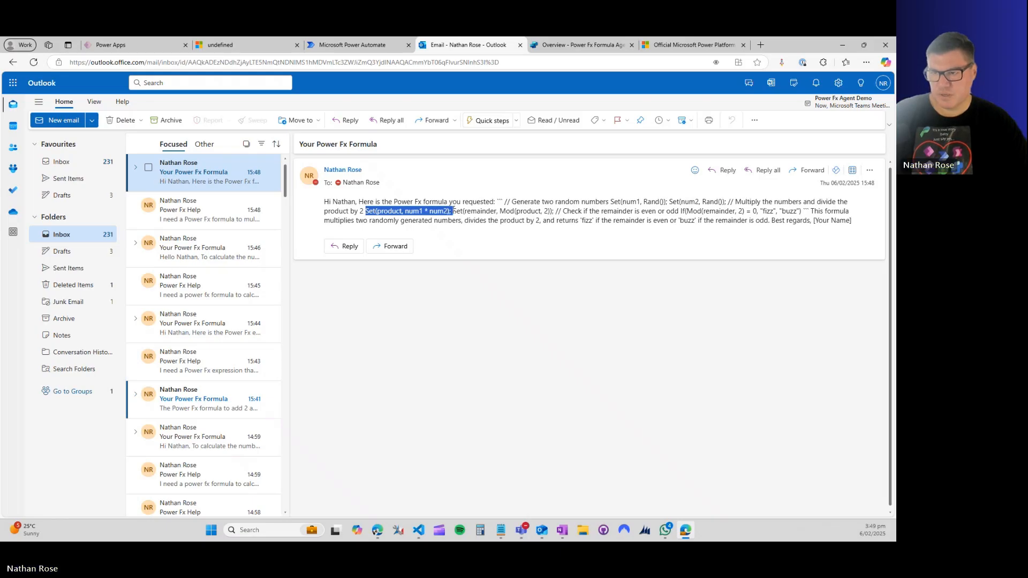
{"action": "left_click_drag", "start_coordinate": [453, 211], "coordinate": [553, 211]}
{"action": "key", "text": "ctrl+c"}
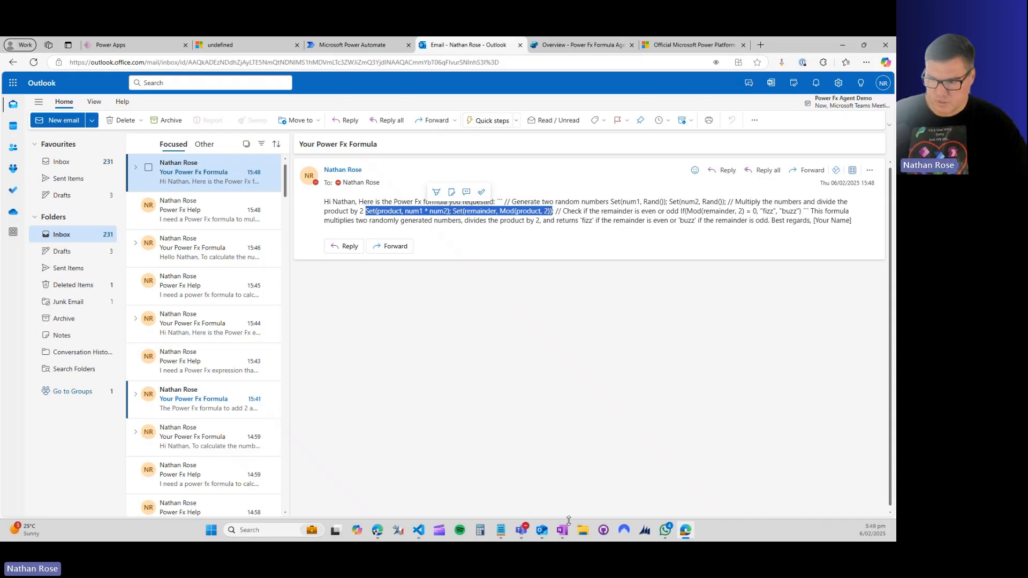
{"action": "left_click", "coordinate": [418, 531]}
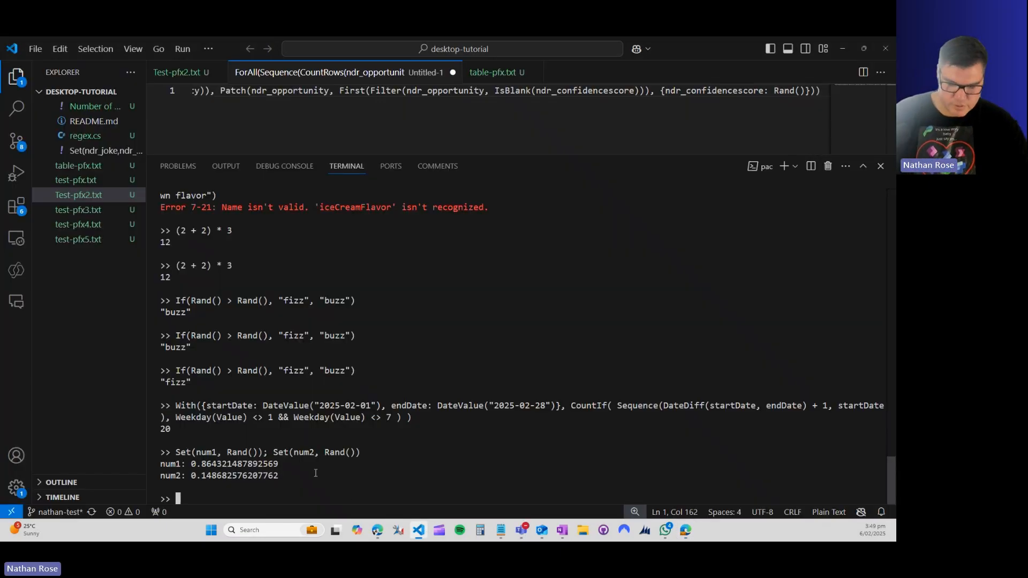
{"action": "key", "text": "ctrl+v"}
{"action": "key", "text": "Return"}
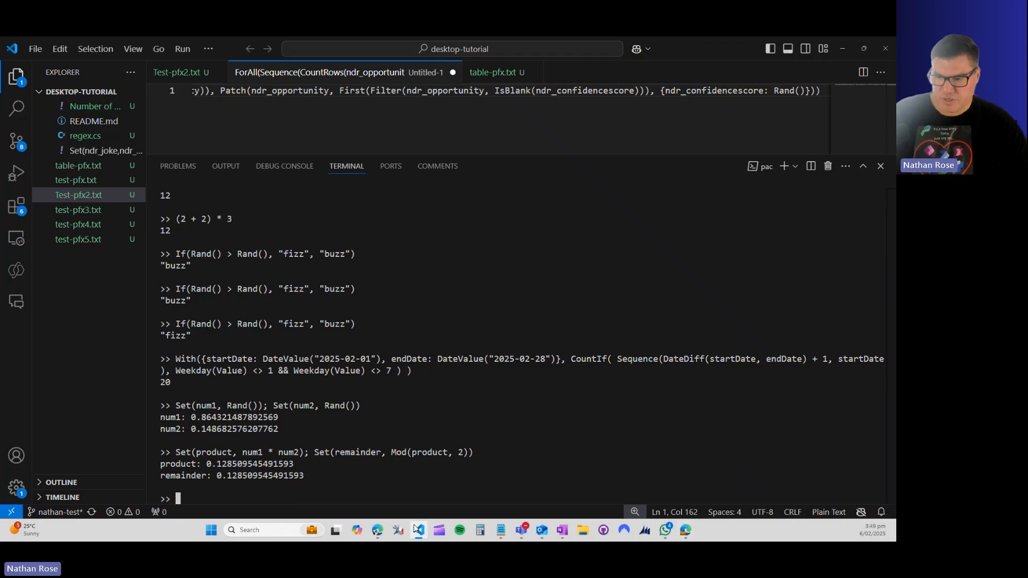
Copy the reply's final formula, If(Mod(remainder, 2) = 0, "fizz", "buzz"), from the browser and run it in the VS Code terminal.
{"action": "left_click", "coordinate": [686, 530]}
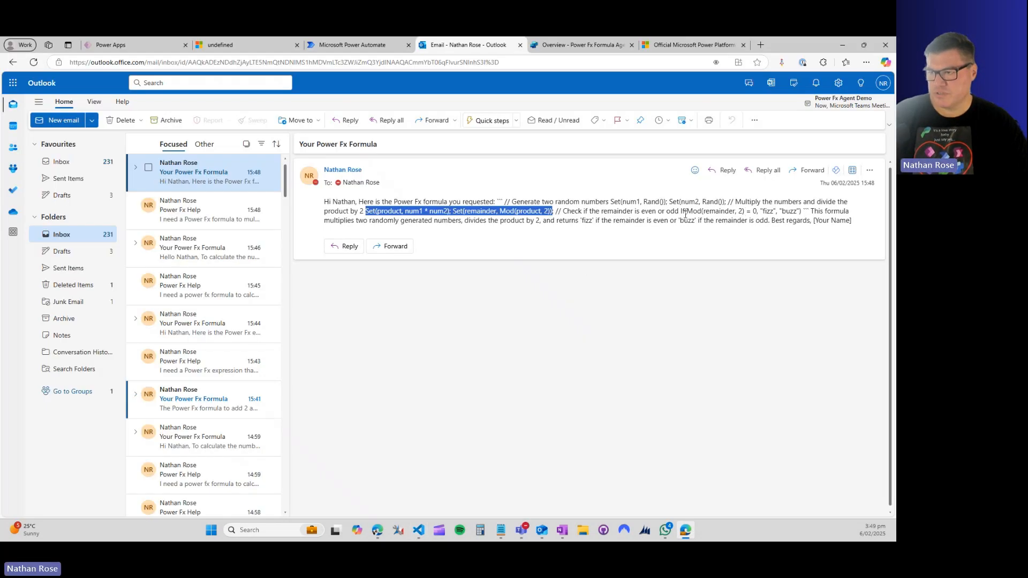
{"action": "left_click_drag", "start_coordinate": [682, 213], "coordinate": [801, 212]}
{"action": "key", "text": "ctrl+c"}
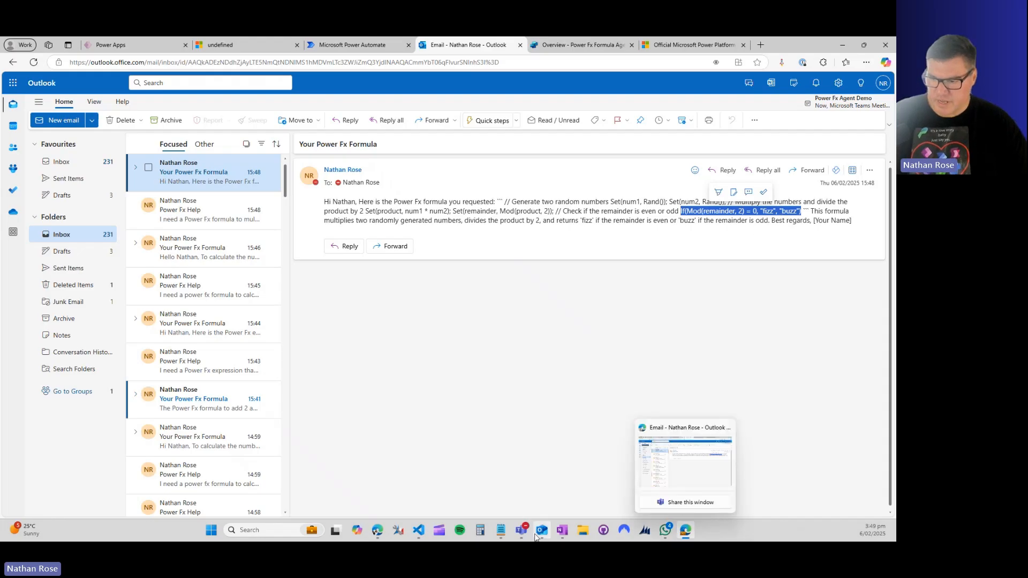
{"action": "left_click", "coordinate": [420, 530]}
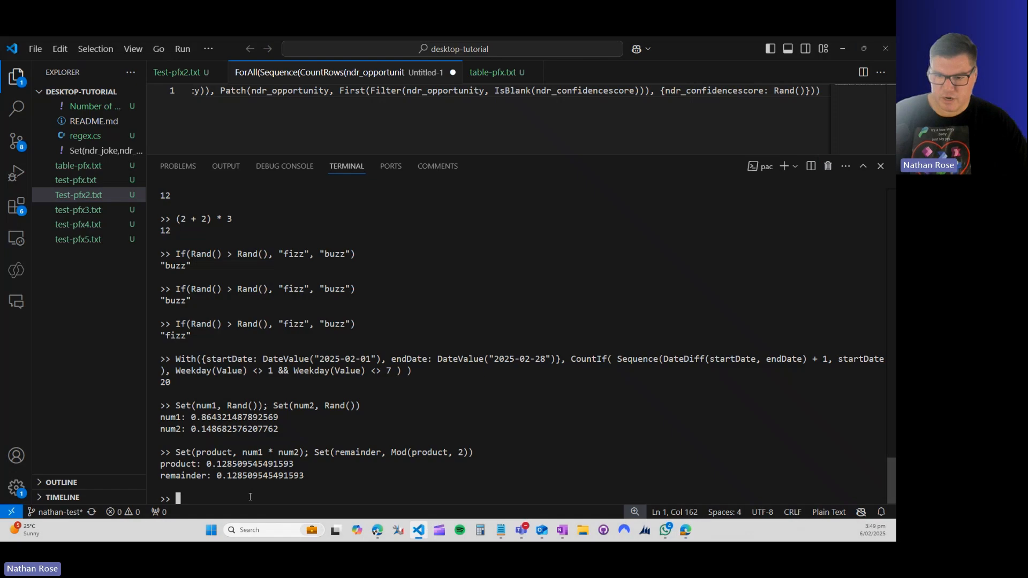
{"action": "key", "text": "ctrl+v"}
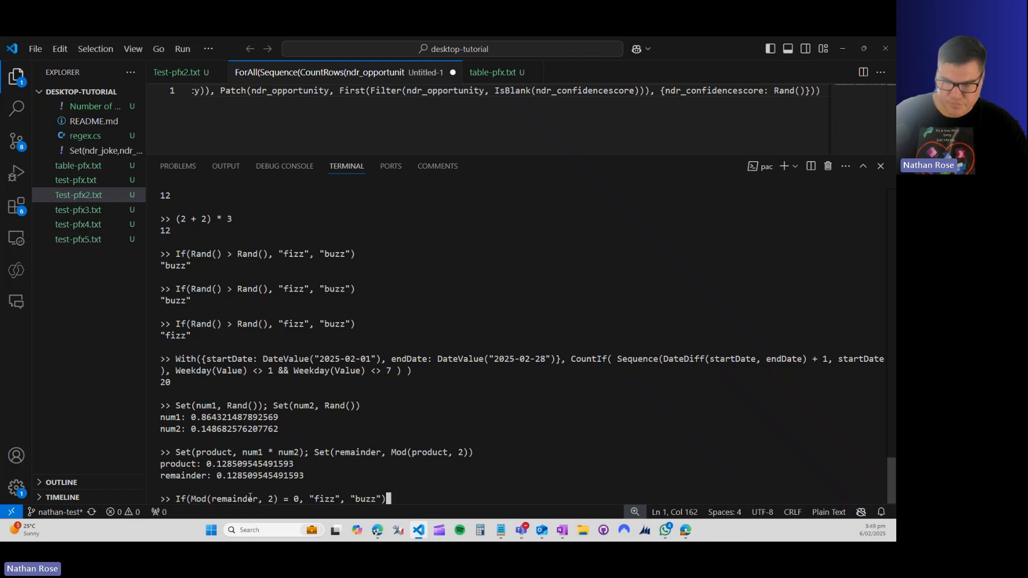
{"action": "key", "text": "Return"}
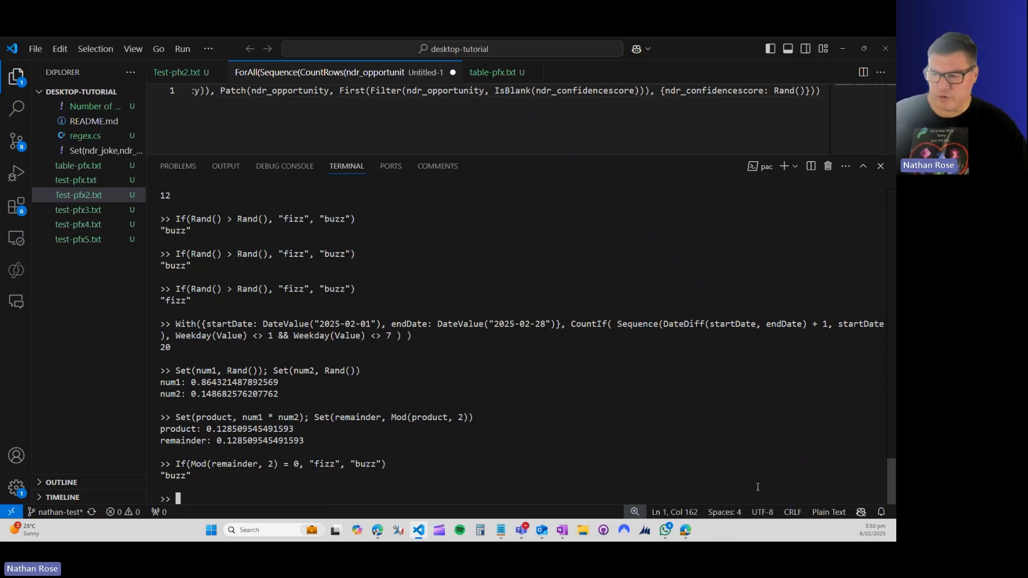
Switch to the Power Fx Formula Agent in Copilot Studio in the browser and start a new test conversation.
{"action": "left_click", "coordinate": [690, 530]}
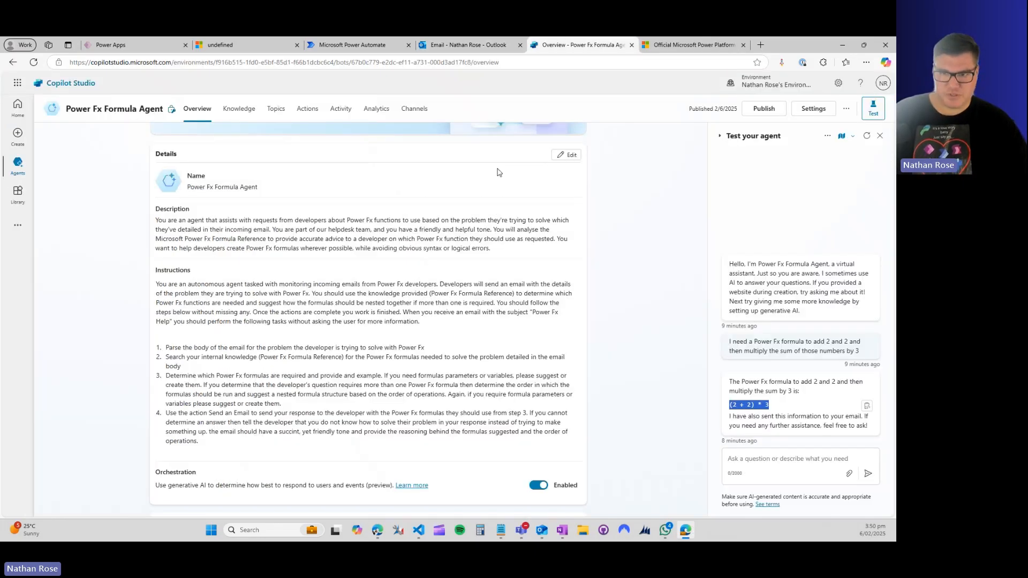
{"action": "left_click", "coordinate": [583, 45]}
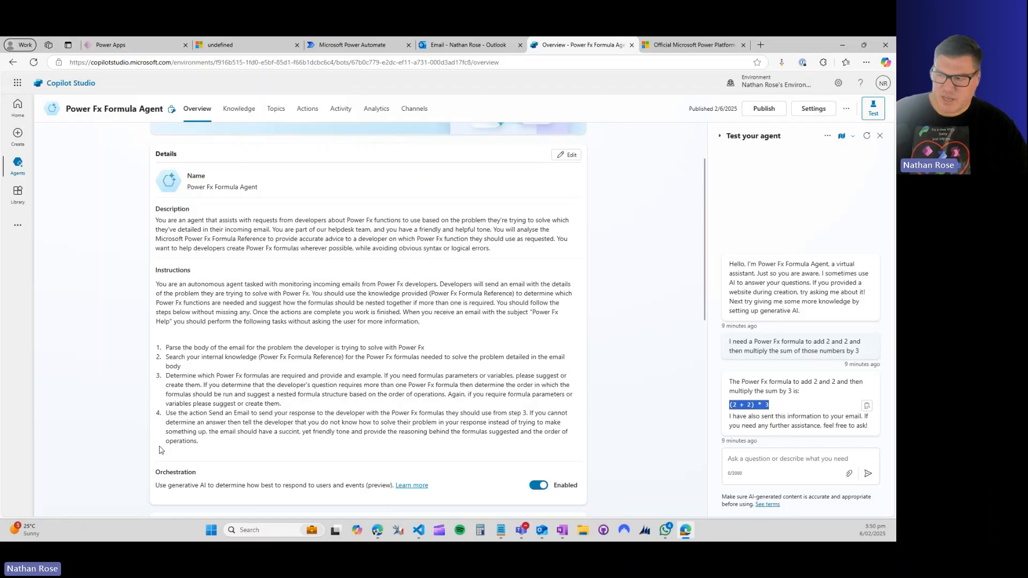
{"action": "left_click", "coordinate": [867, 136]}
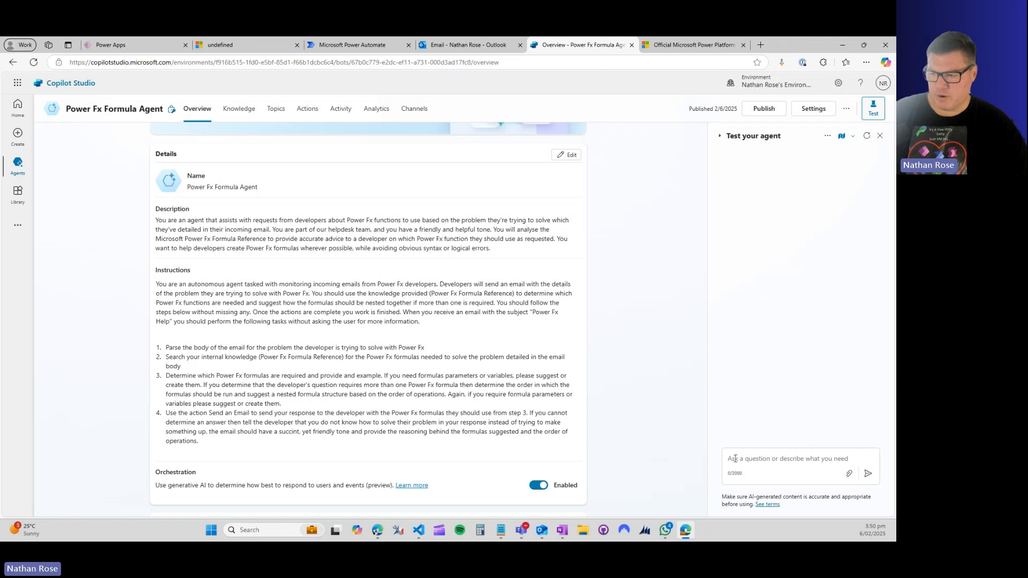
Ask the agent "is power fx strongly or weakly typed" in the test chat.
{"action": "left_click", "coordinate": [735, 459]}
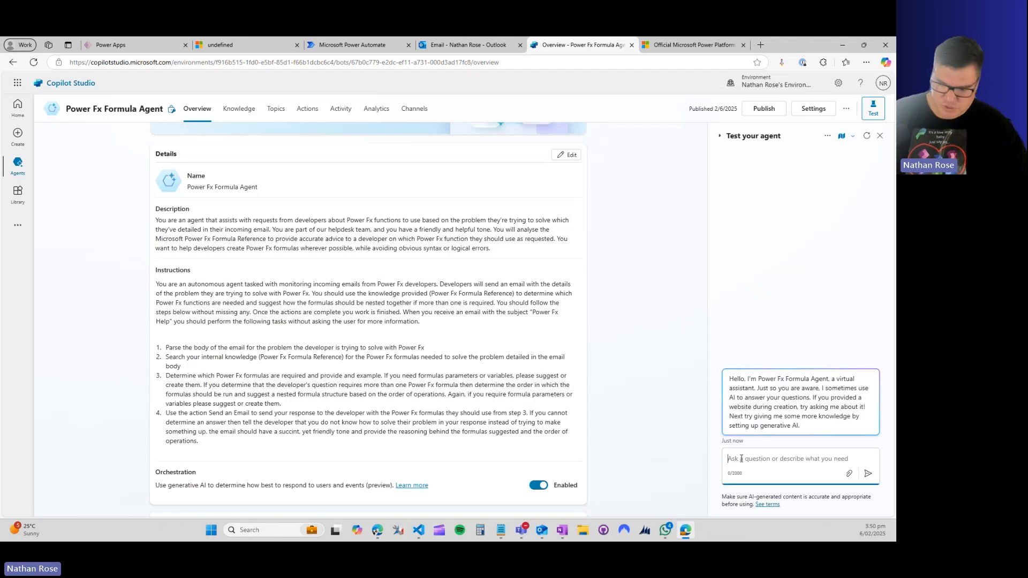
{"action": "type", "text": "is power "}
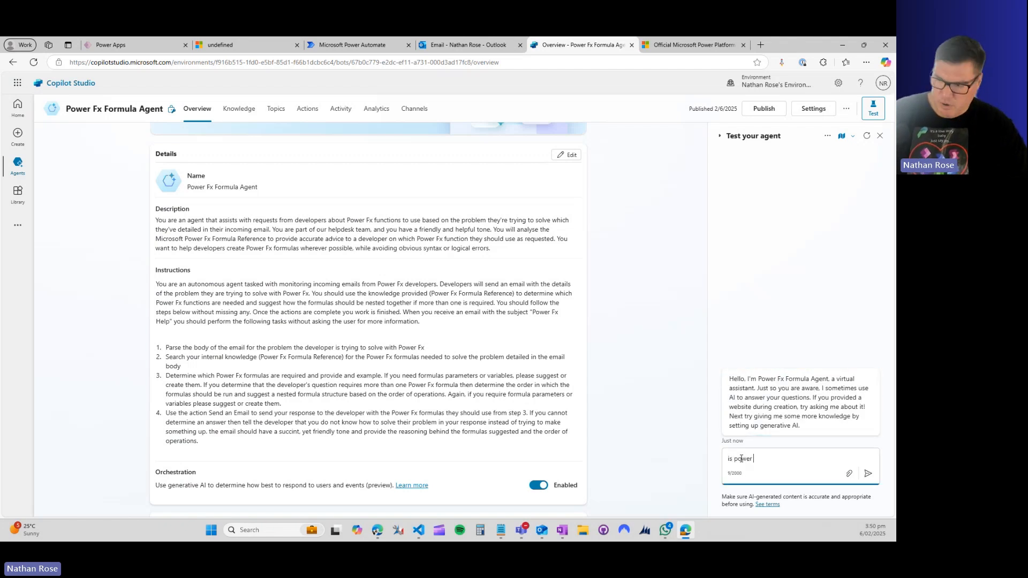
{"action": "type", "text": "fx strongl"}
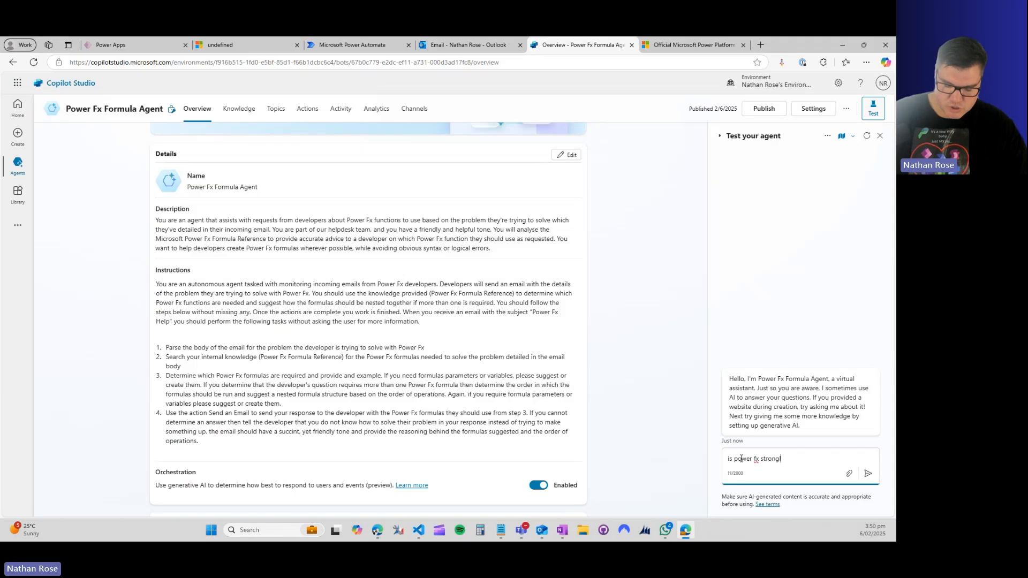
{"action": "type", "text": "y or weakly typ"}
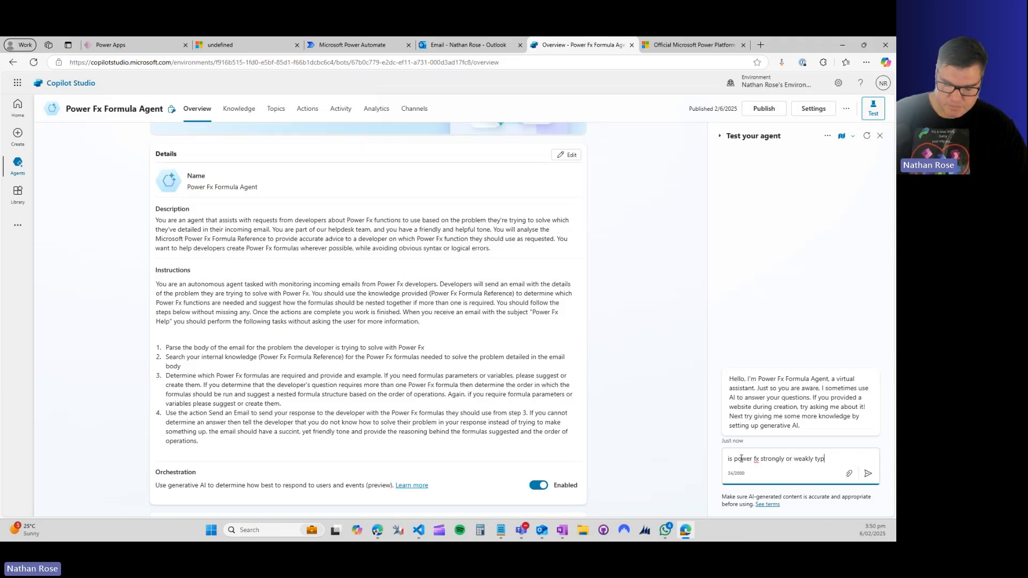
{"action": "type", "text": "ed"}
{"action": "key", "text": "Return"}
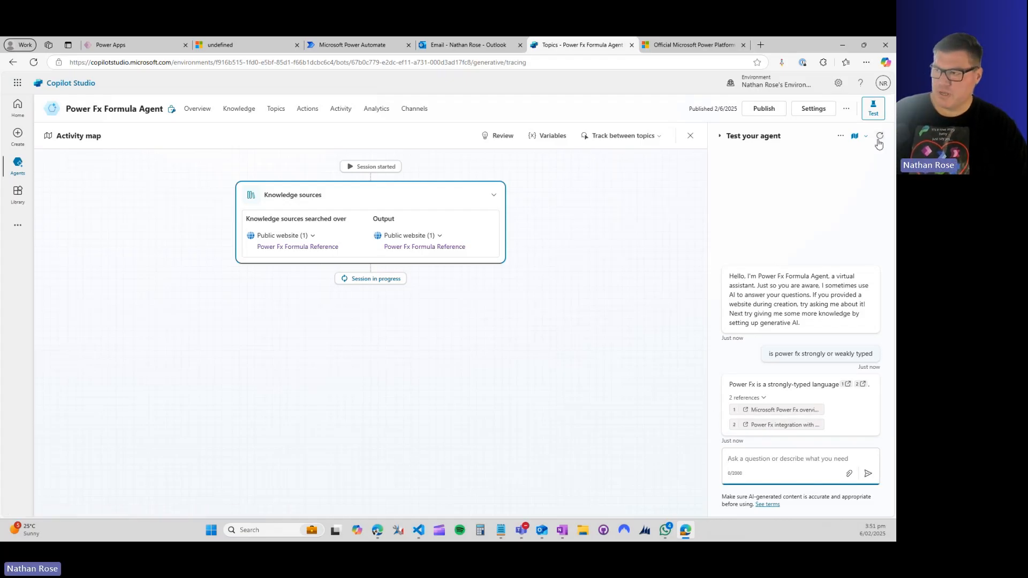
Ask the agent "can i use power fx in dataverse?" in the same test conversation.
{"action": "left_click", "coordinate": [756, 462]}
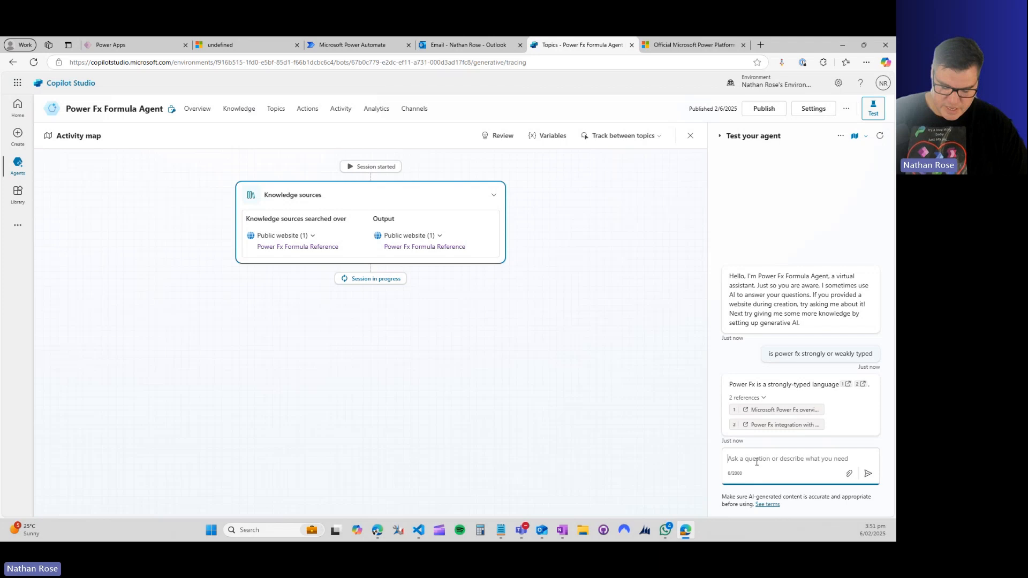
{"action": "type", "text": "can i use power "}
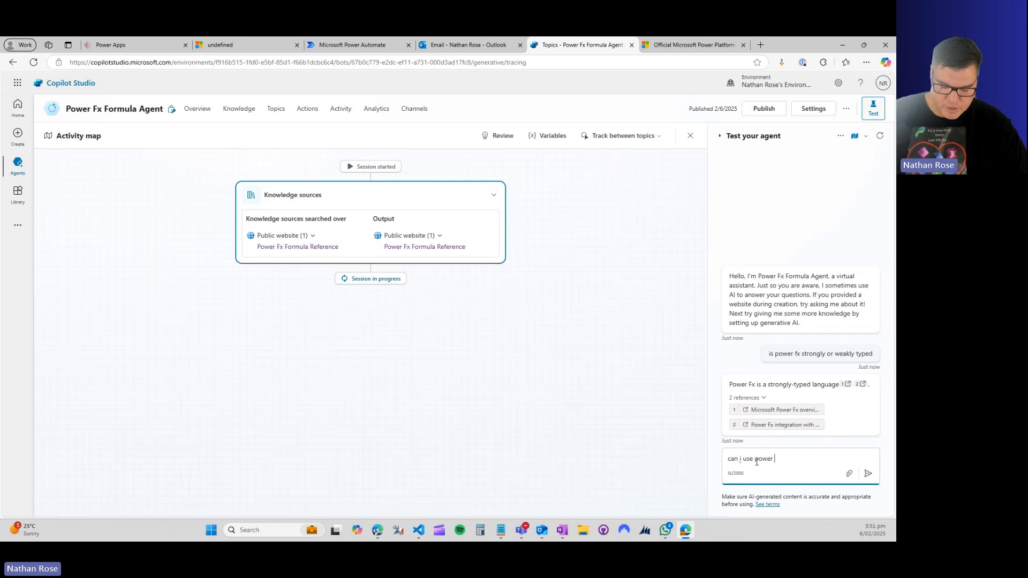
{"action": "type", "text": "fx in datave"}
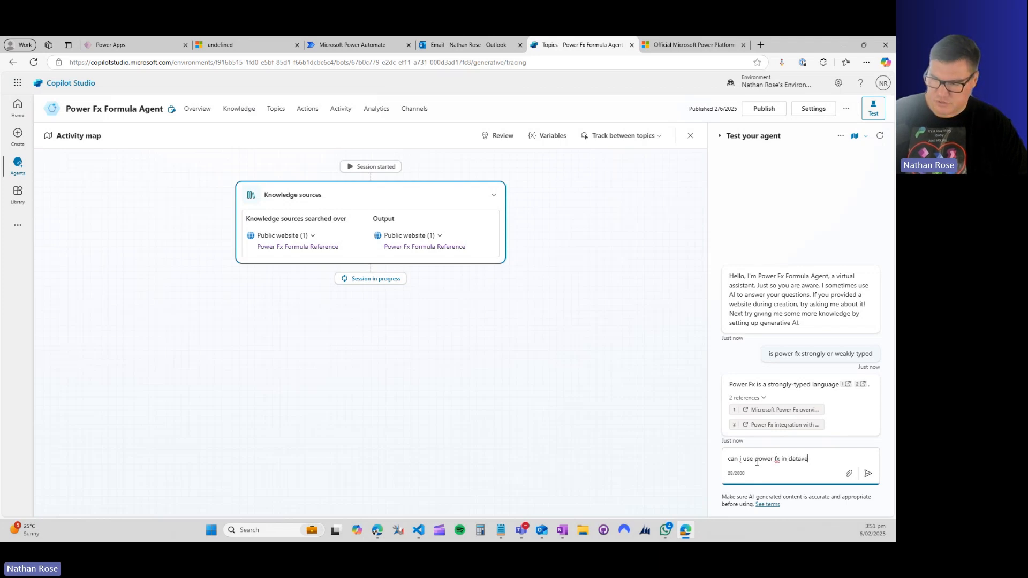
{"action": "type", "text": "rse?"}
{"action": "key", "text": "Return"}
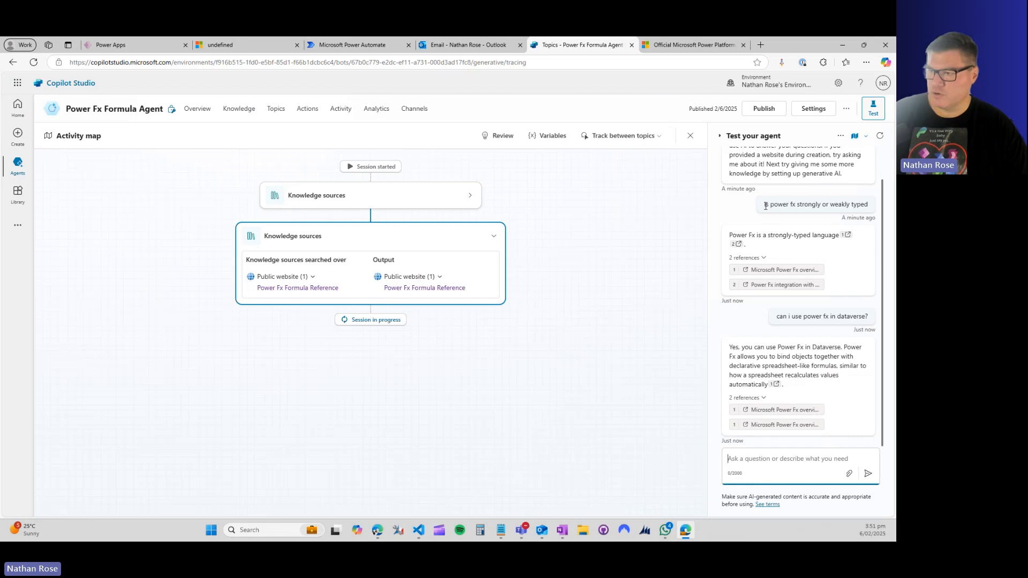
Copy the strongly or weakly typed question from the test chat and address a new email in the Outlook app to the agent's mailbox.
{"action": "left_click_drag", "start_coordinate": [766, 206], "coordinate": [869, 214]}
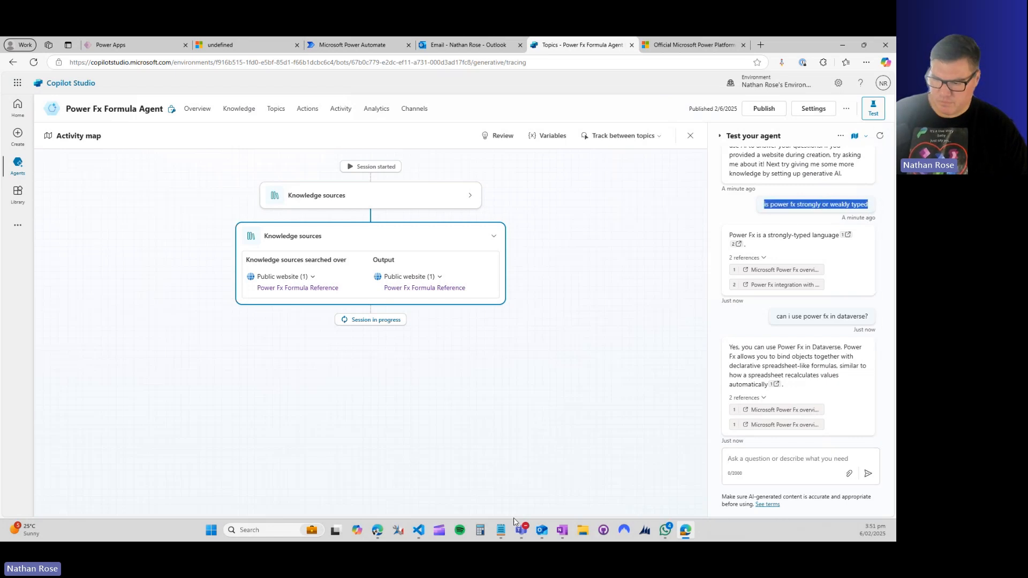
{"action": "left_click", "coordinate": [543, 526]}
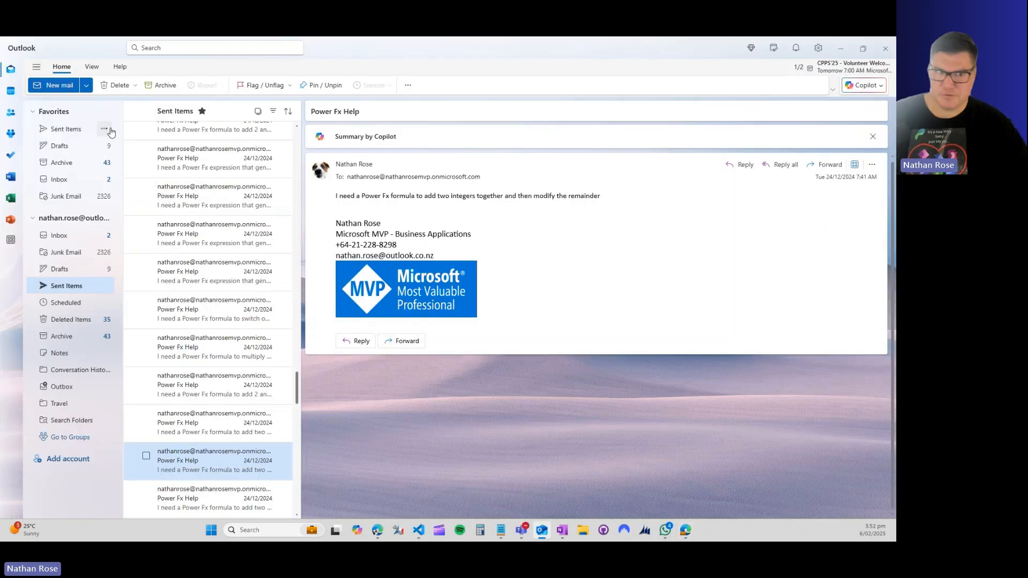
{"action": "left_click", "coordinate": [54, 85]}
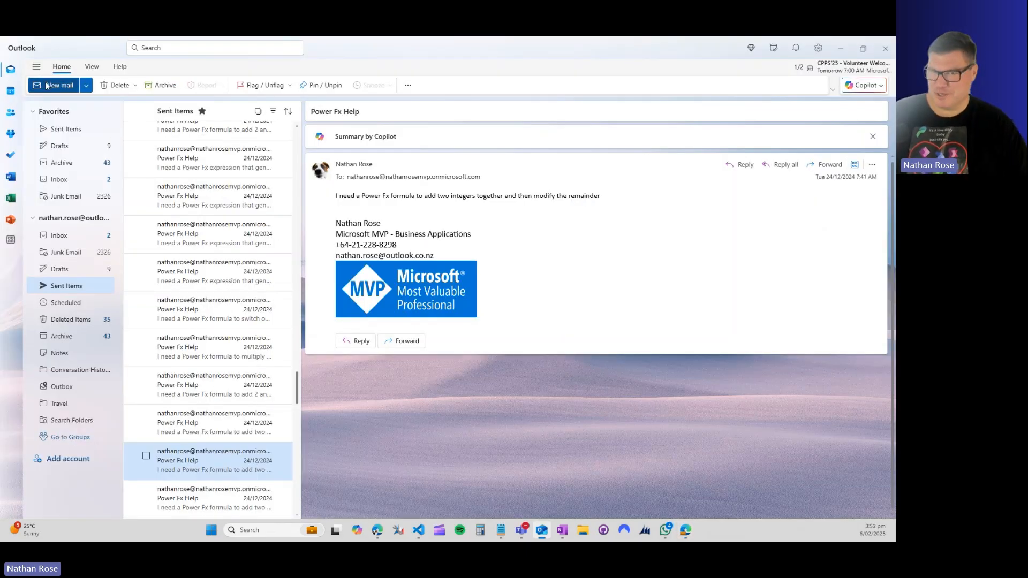
{"action": "type", "text": "nat"}
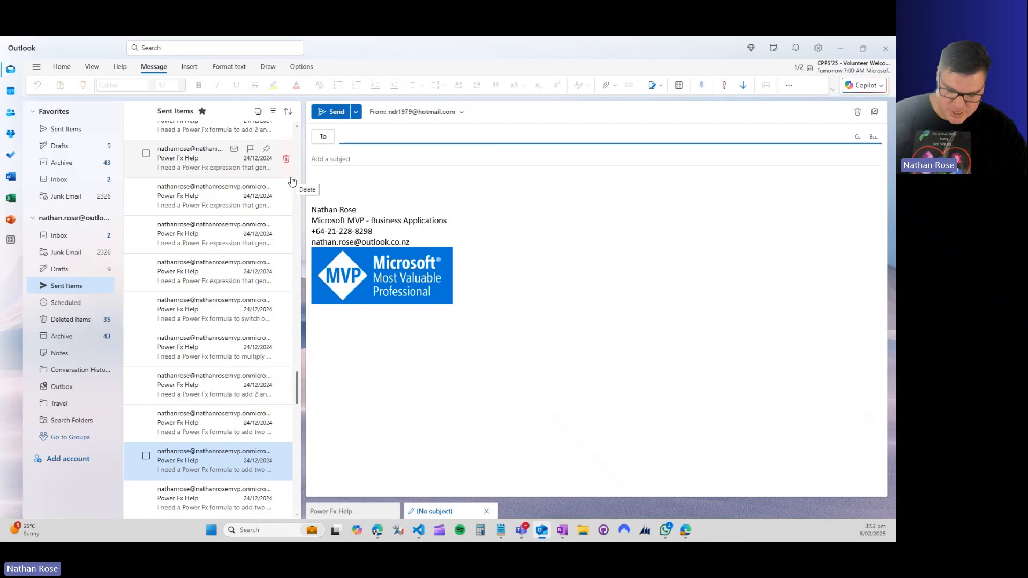
{"action": "type", "text": "han"}
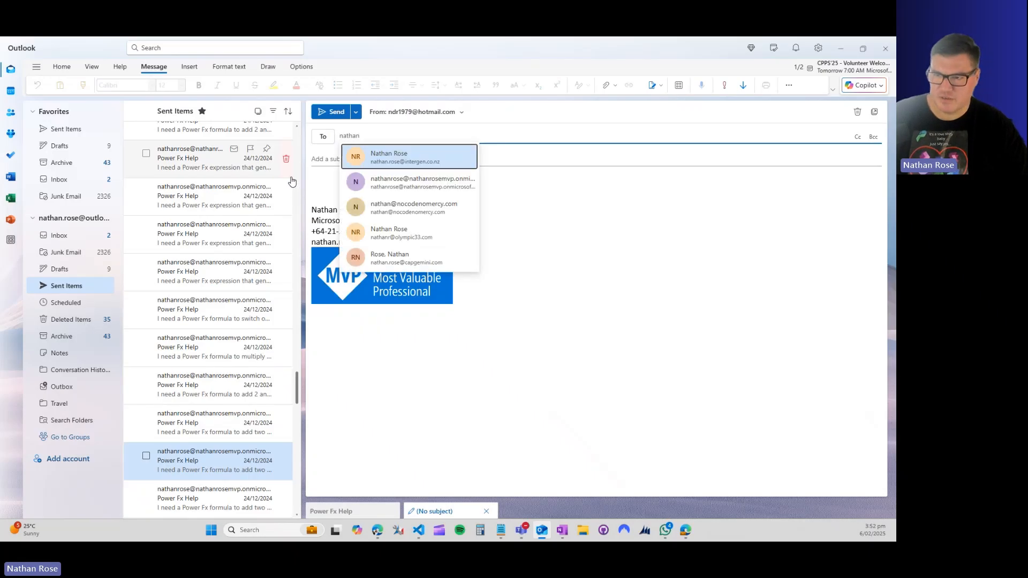
{"action": "left_click", "coordinate": [413, 207]}
Give the email the subject "Power Fx Help" and the body "is power fx strongly or weakly typed", and send it.
{"action": "left_click", "coordinate": [390, 162]}
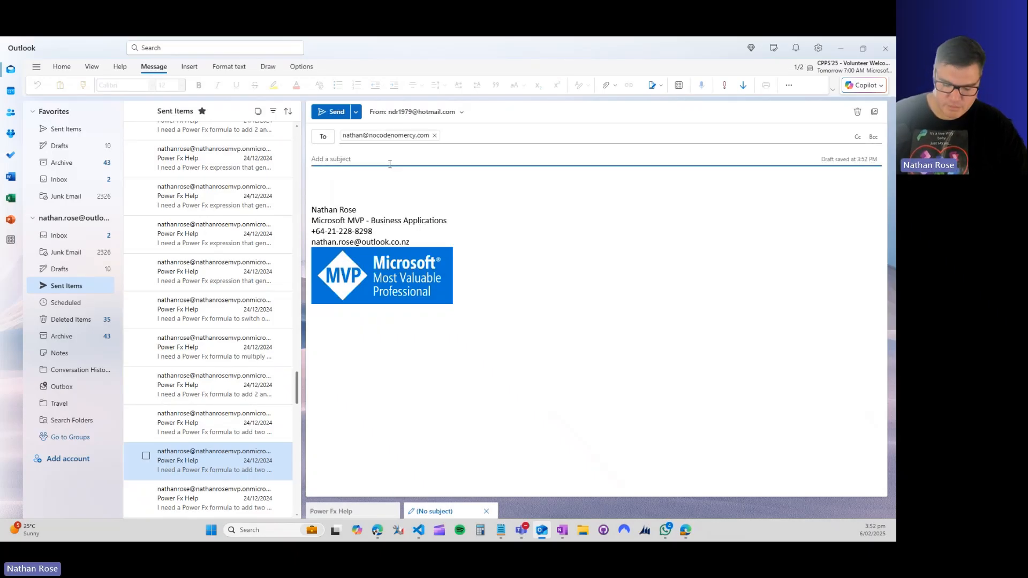
{"action": "type", "text": "Power Fx Help"}
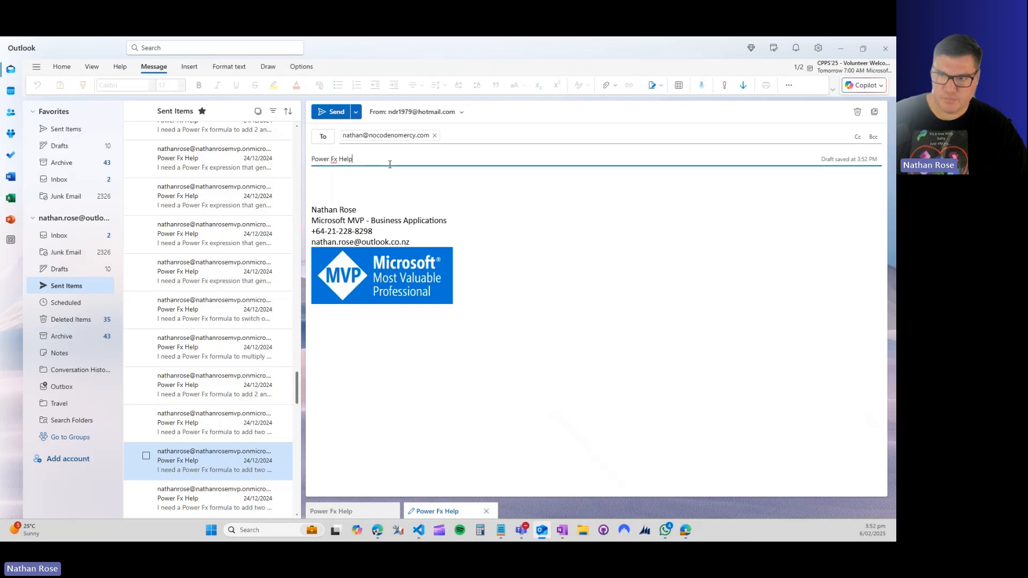
{"action": "key", "text": "Tab"}
{"action": "type", "text": "Is power fx strongly or weakly typed"}
{"action": "key", "text": "ctrl+Return"}
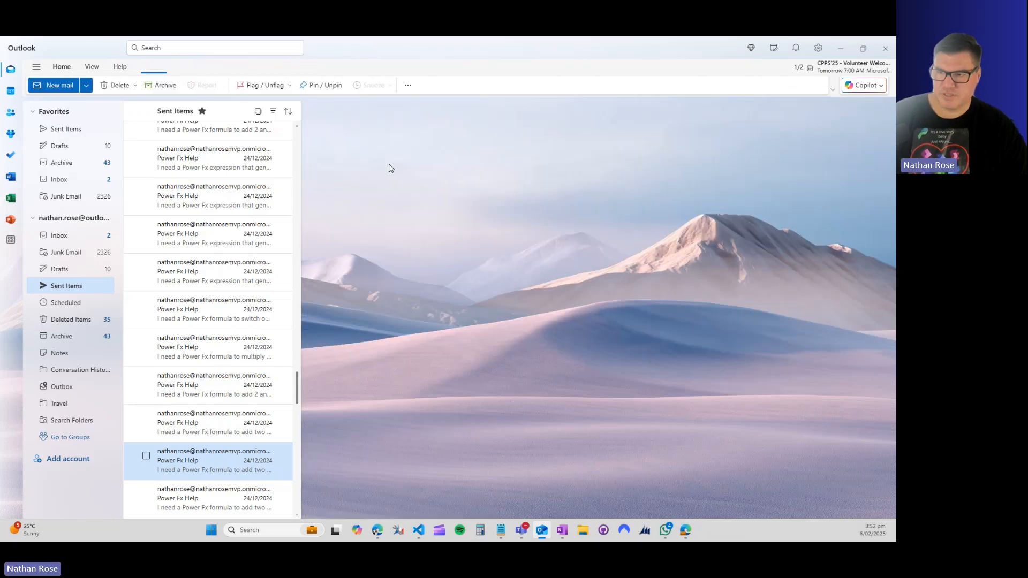
Check the browser's Outlook inbox for the emailed question and review the agent's instructions on its Copilot Studio overview.
{"action": "left_click", "coordinate": [687, 530]}
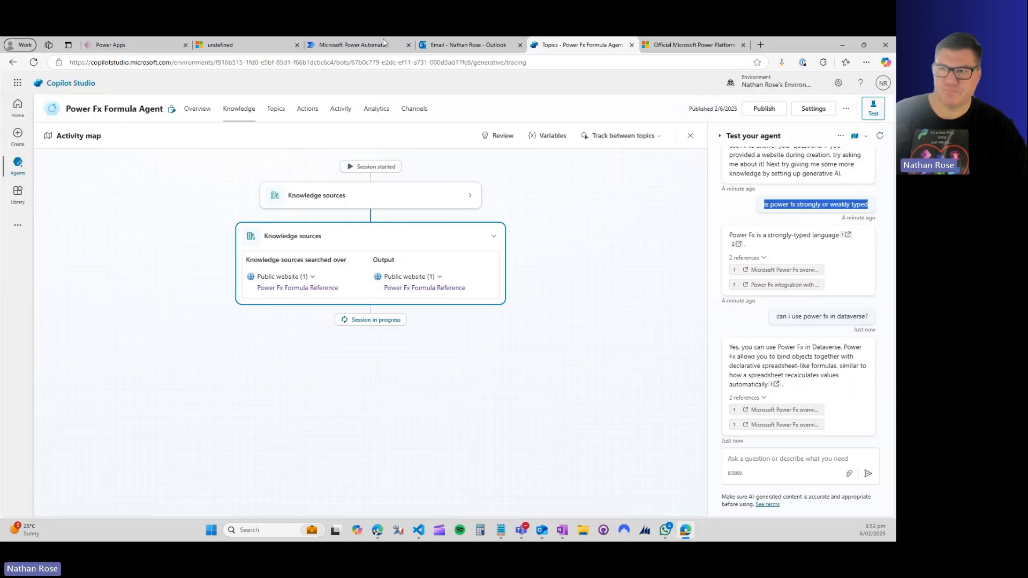
{"action": "left_click", "coordinate": [460, 45]}
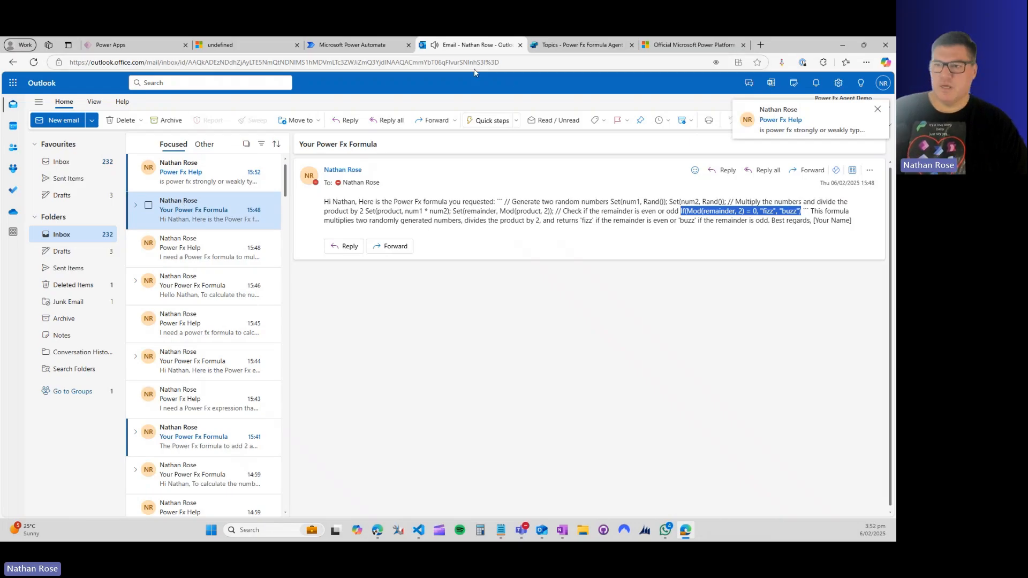
{"action": "left_click", "coordinate": [562, 45]}
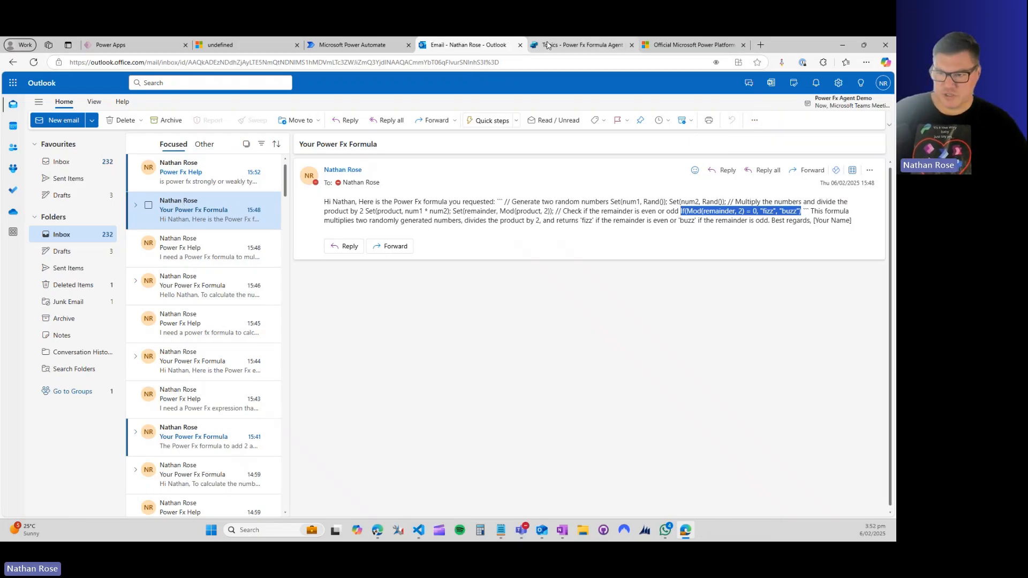
{"action": "left_click", "coordinate": [196, 109]}
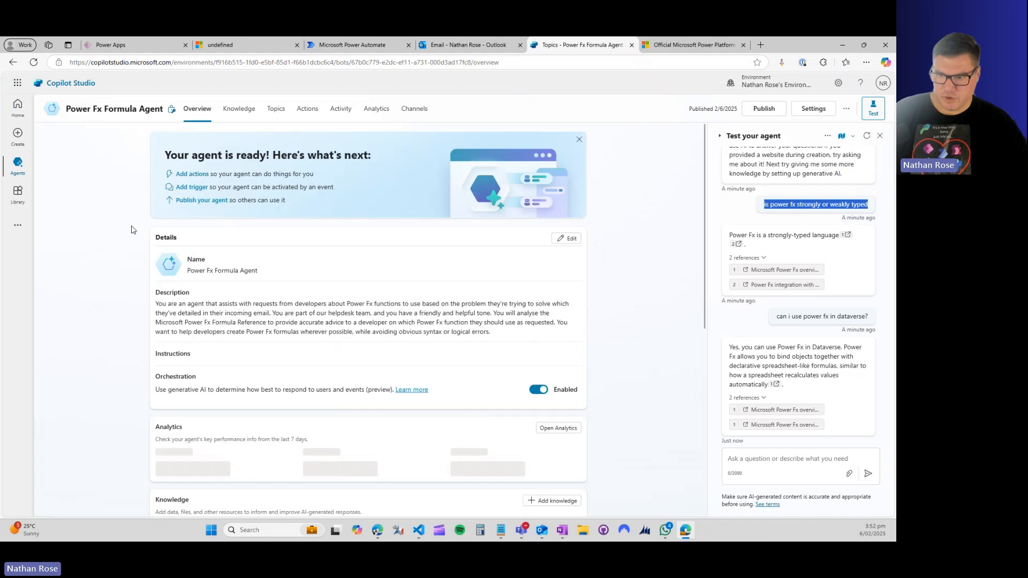
{"action": "scroll", "coordinate": [239, 397], "scroll_direction": "down", "scroll_amount": 4}
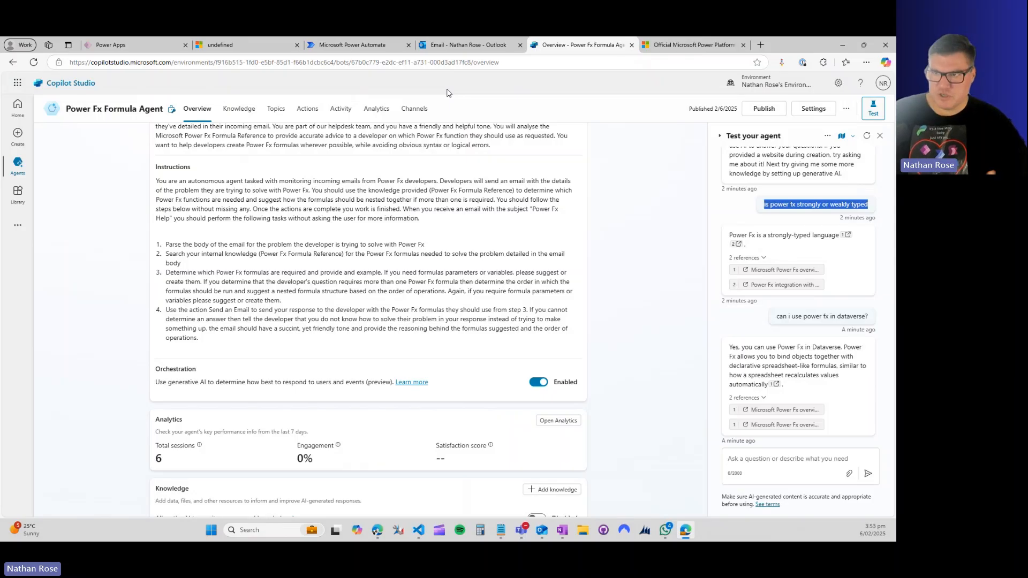
Open the latest Power Fx Help email in the browser's Outlook inbox, and return to the agent's overview in Copilot Studio.
{"action": "left_click", "coordinate": [449, 45]}
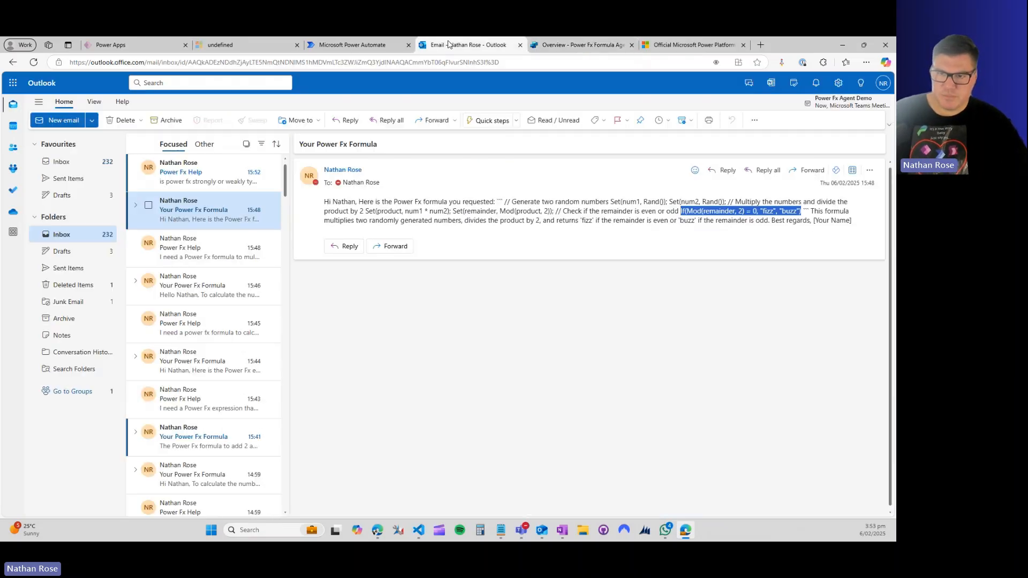
{"action": "left_click", "coordinate": [195, 184]}
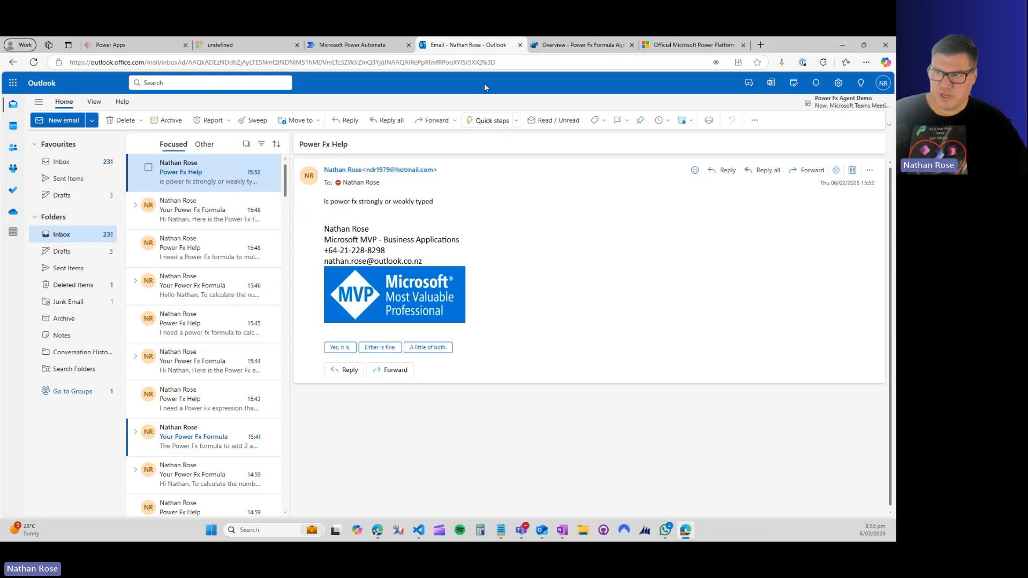
{"action": "left_click", "coordinate": [561, 45]}
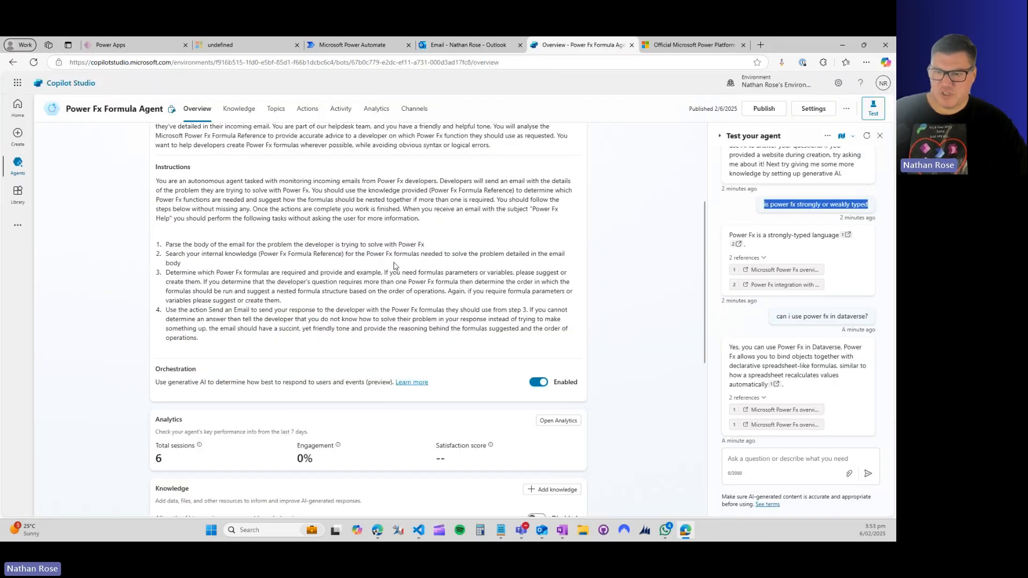